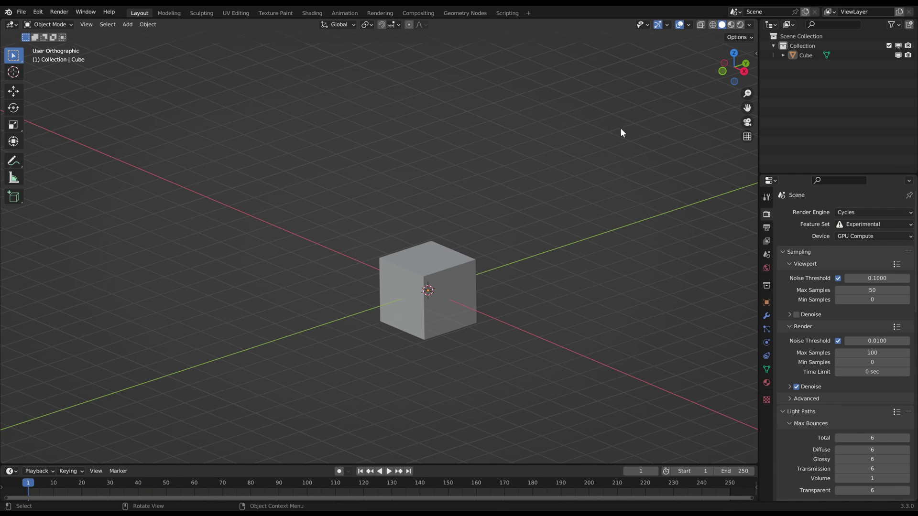
- Split off a Geometry Node Editor beside the 3D viewport and create a new node tree for the cube
{"action": "left_click_drag", "start_coordinate": [757, 24], "coordinate": [281, 28]}
{"action": "left_click", "coordinate": [290, 25]}
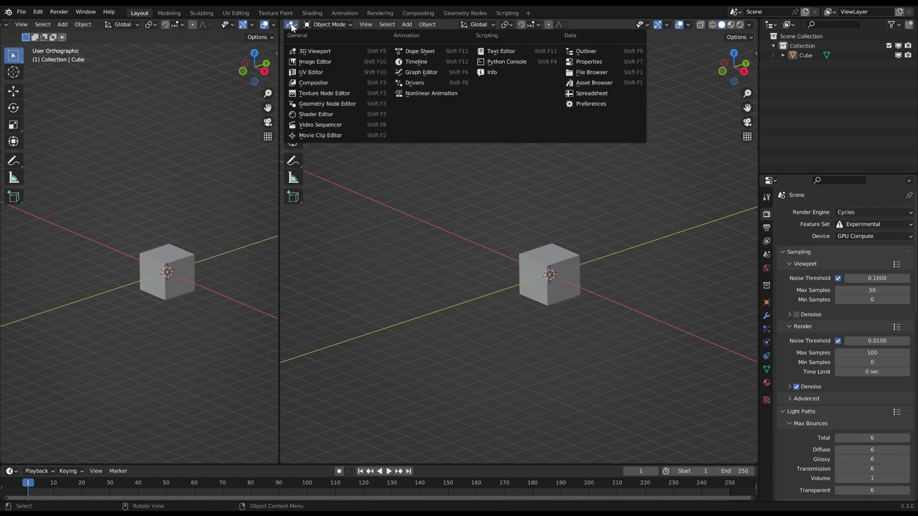
{"action": "left_click", "coordinate": [316, 104]}
{"action": "key", "text": "n"}
{"action": "left_click", "coordinate": [515, 25]}
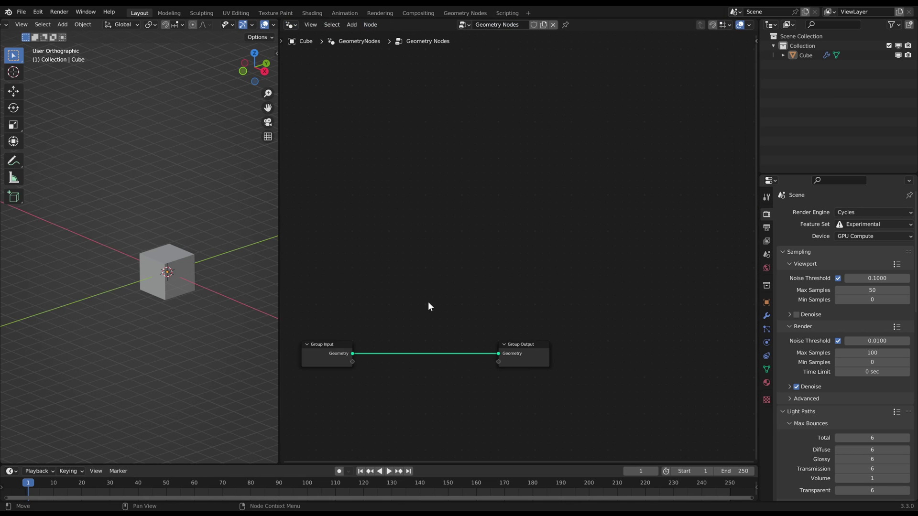
- Cut the link between Group Input and Group Output, and move the Group Input node out of the way
{"action": "key", "text": "Home"}
{"action": "scroll", "coordinate": [230, 257], "scroll_direction": "up", "scroll_amount": 2}
{"action": "middle_click_drag", "start_coordinate": [229, 225], "coordinate": [211, 214], "text": "shift"}
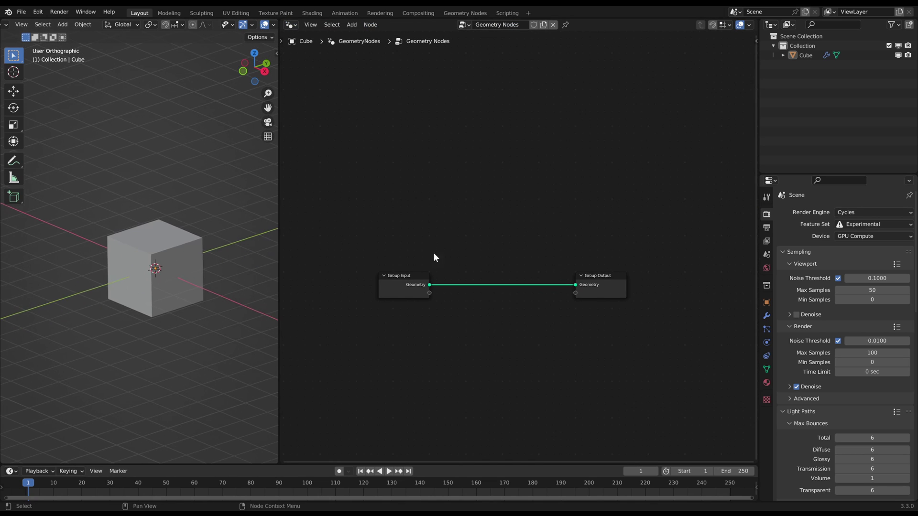
{"action": "right_click_drag", "start_coordinate": [444, 258], "coordinate": [450, 360], "text": "ctrl"}
{"action": "left_click_drag", "start_coordinate": [386, 257], "coordinate": [467, 325]}
{"action": "key", "text": "g"}
{"action": "left_click", "coordinate": [385, 322]}
- Add a Grid node, connect its Mesh to the Group Output geometry, and place Group Output farther along the graph
{"action": "key", "text": "shift+a"}
{"action": "left_click", "coordinate": [429, 159]}
{"action": "type", "text": "grid"}
{"action": "key", "text": "Return"}
{"action": "left_click", "coordinate": [390, 276]}
{"action": "left_click_drag", "start_coordinate": [440, 287], "coordinate": [599, 288]}
{"action": "key", "text": "g"}
{"action": "left_click", "coordinate": [605, 303]}
- Insert a Distribute Points on Faces node between the Grid and Group Output nodes
{"action": "key", "text": "shift+a"}
{"action": "type", "text": "distri"}
{"action": "key", "text": "Return"}
{"action": "left_click", "coordinate": [465, 271]}
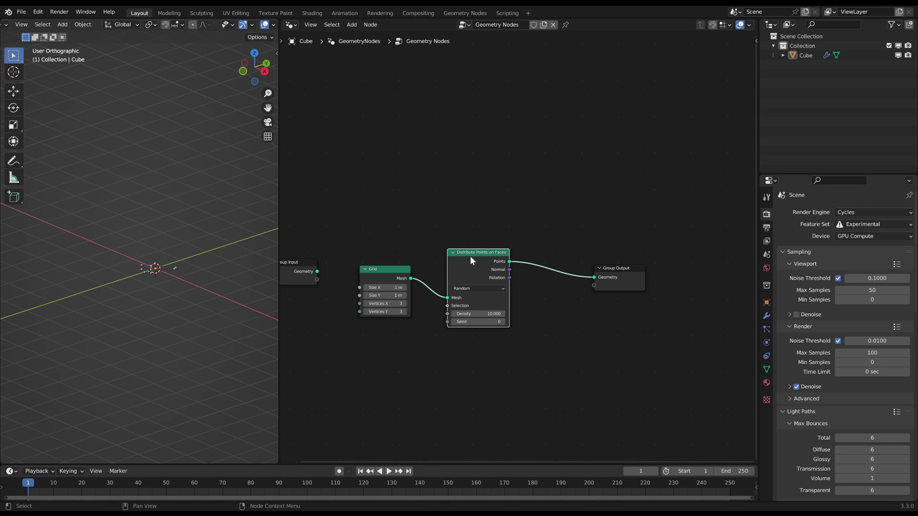
- Set the Grid's Size X and Size Y to 3 m and the point distribution Density to about 507.8
{"action": "middle_click_drag", "start_coordinate": [451, 297], "coordinate": [472, 281], "text": "shift"}
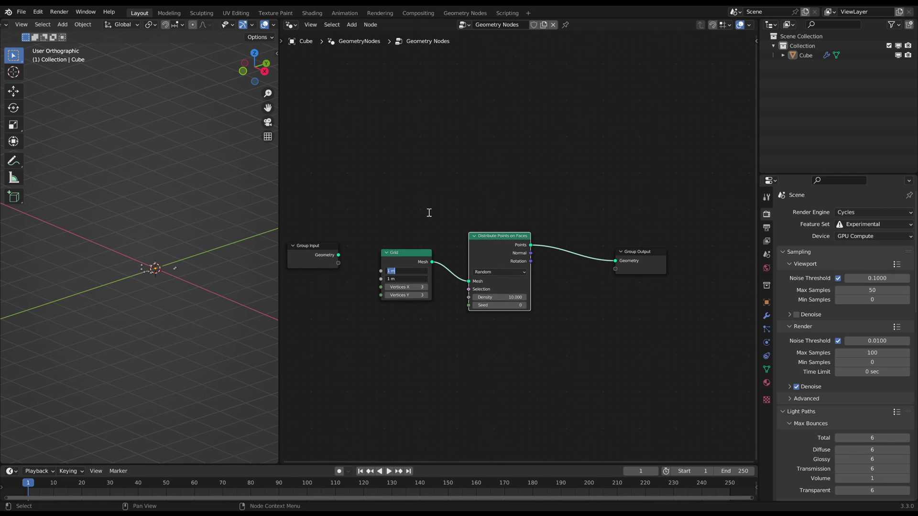
{"action": "middle_click_drag", "start_coordinate": [173, 297], "coordinate": [298, 279]}
{"action": "left_click_drag", "start_coordinate": [497, 298], "coordinate": [531, 297]}
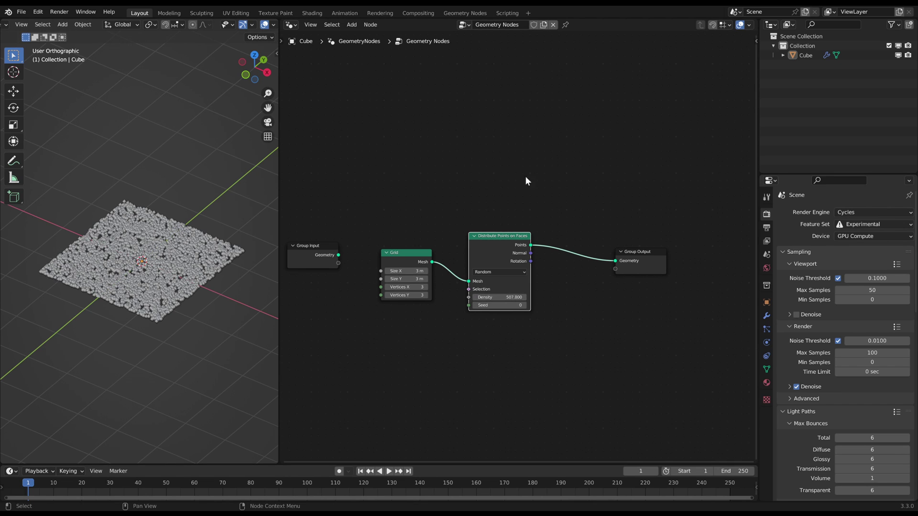
- Insert an Instance on Points node between Distribute Points on Faces and Group Output, spacing the nodes apart
{"action": "middle_click_drag", "start_coordinate": [592, 149], "coordinate": [553, 150]}
{"action": "key", "text": "shift+a"}
{"action": "type", "text": "sinstance on"}
{"action": "key", "text": "Return"}
{"action": "left_click", "coordinate": [521, 329]}
{"action": "key", "text": "g"}
{"action": "left_click", "coordinate": [688, 290]}
- Add an Ico Sphere node and connect its Mesh to the Instance input of Instance on Points
{"action": "middle_click_drag", "start_coordinate": [481, 318], "coordinate": [500, 296]}
{"action": "key", "text": "shift+a"}
{"action": "type", "text": "sico"}
{"action": "key", "text": "Return"}
{"action": "left_click", "coordinate": [491, 297]}
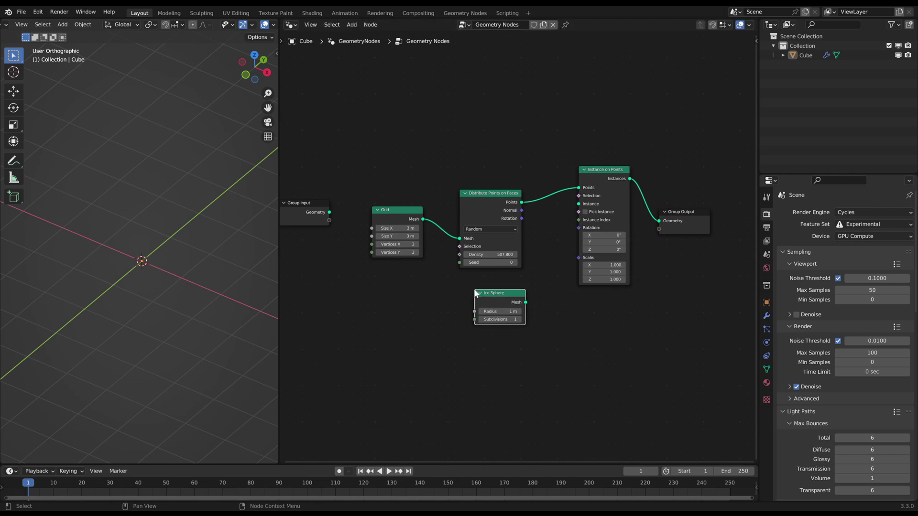
{"action": "left_click_drag", "start_coordinate": [546, 266], "coordinate": [579, 203]}
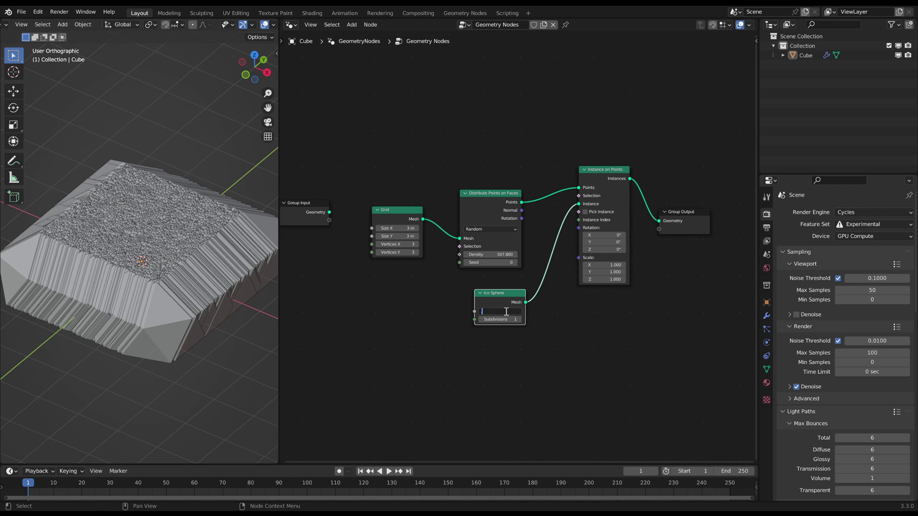
- Set the Ico Sphere's Radius to 0.005 m
{"action": "type", "text": "5"}
{"action": "key", "text": "Return"}
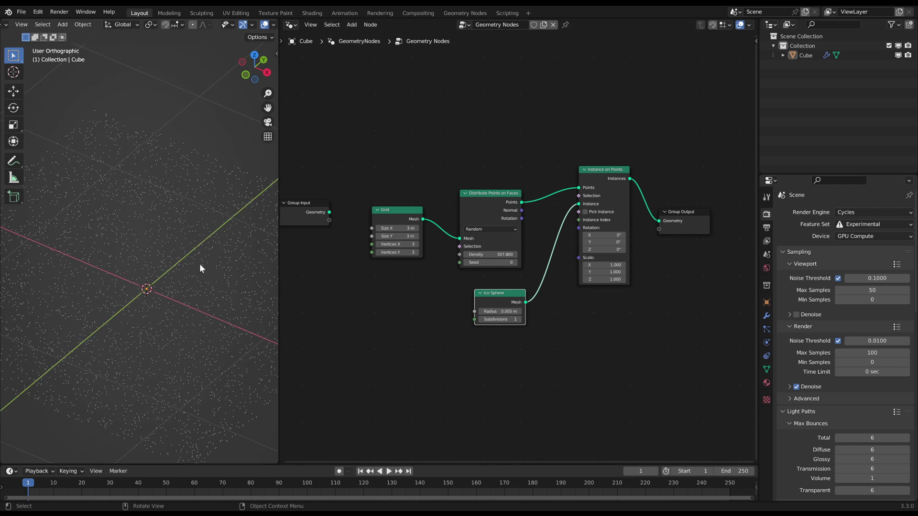
{"action": "scroll", "coordinate": [179, 265], "scroll_direction": "up", "scroll_amount": 5}
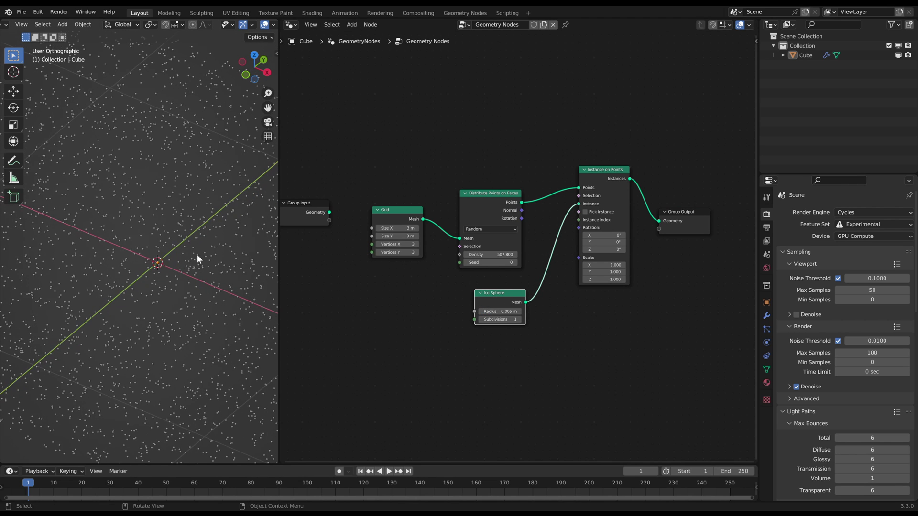
- Select the points object and insert a Set Material node between Instance on Points and Group Output
{"action": "left_click", "coordinate": [180, 269]}
{"action": "scroll", "coordinate": [587, 130], "scroll_direction": "right", "scroll_amount": 3, "text": "ctrl"}
{"action": "key", "text": "shift+a"}
{"action": "type", "text": "set mat"}
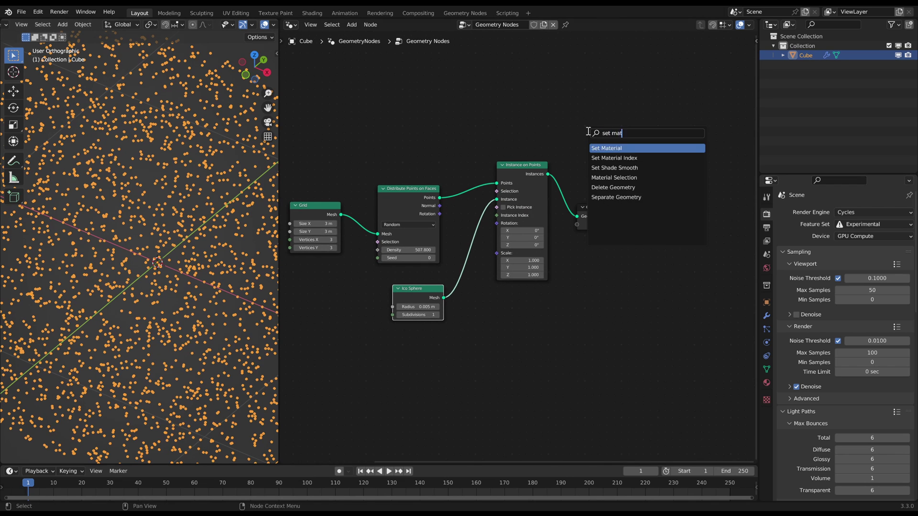
{"action": "key", "text": "Return"}
{"action": "left_click", "coordinate": [601, 198]}
- Set the Snow material's viewport display roughness to 0 and the brightness value of its display color to 10
{"action": "left_click", "coordinate": [766, 383]}
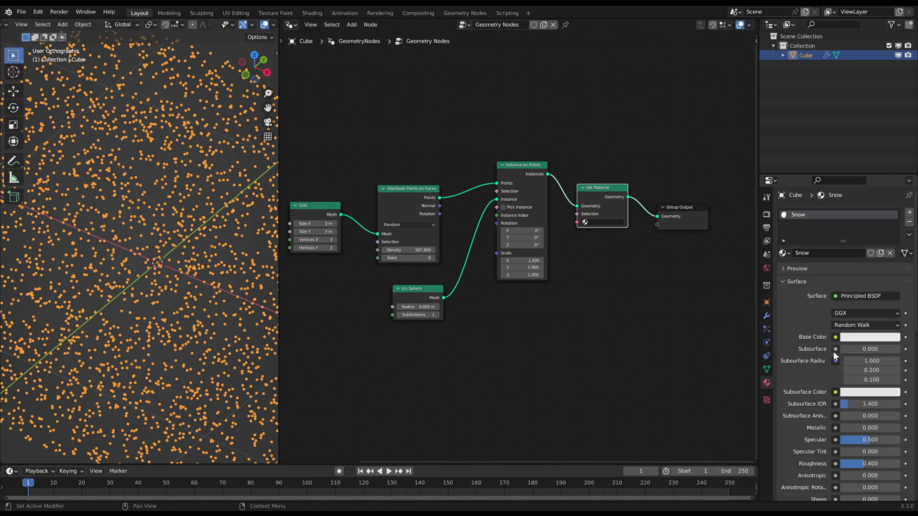
{"action": "scroll", "coordinate": [834, 352], "scroll_direction": "down", "scroll_amount": 15}
{"action": "left_click", "coordinate": [812, 482]}
{"action": "scroll", "coordinate": [816, 407], "scroll_direction": "down", "scroll_amount": 8}
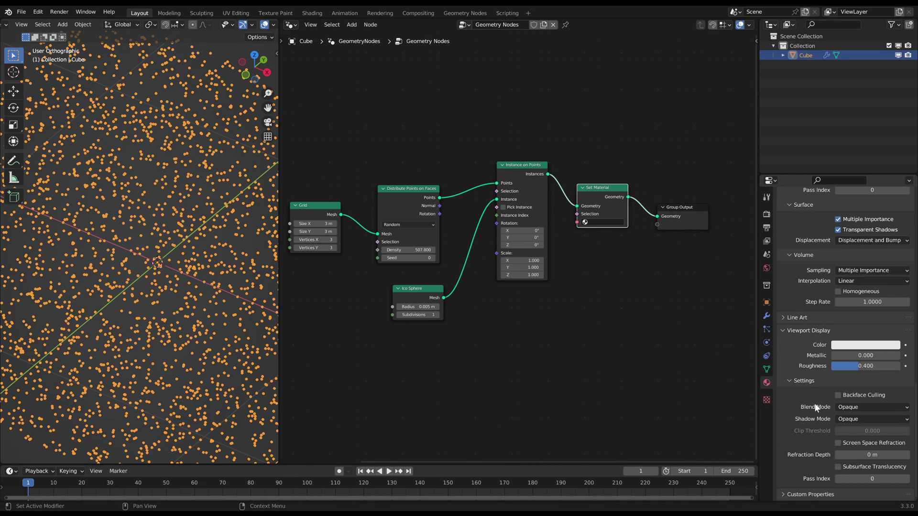
{"action": "left_click", "coordinate": [851, 345]}
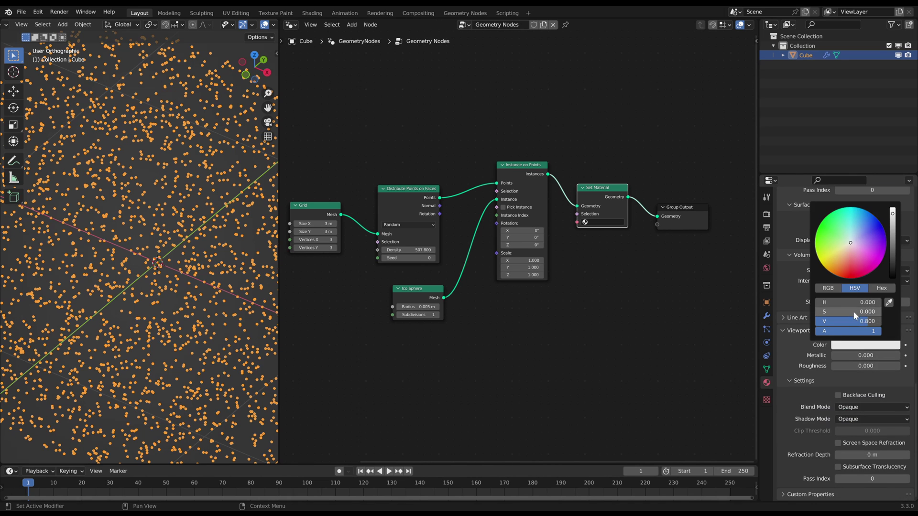
{"action": "key", "text": "Return"}
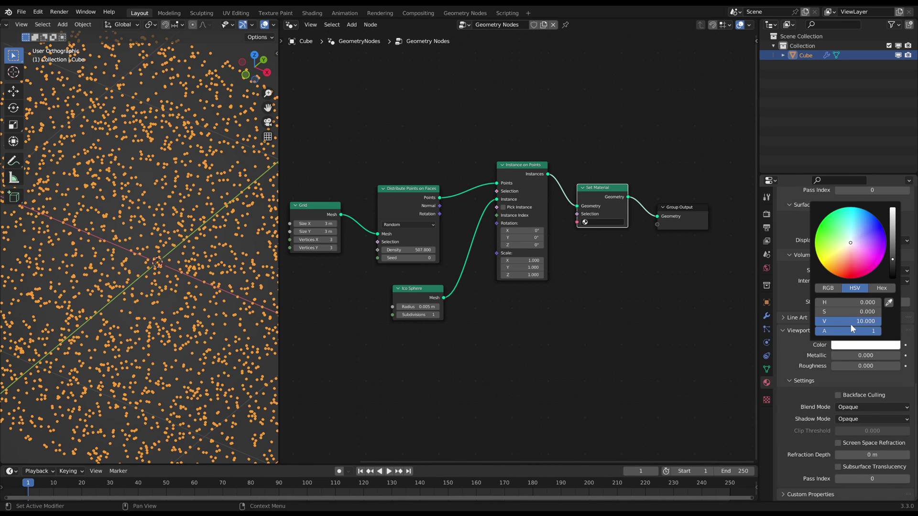
- Assign the Snow material in the Set Material node and widen the 3D viewport with nothing selected
{"action": "key", "text": "alt+a"}
{"action": "scroll", "coordinate": [196, 229], "scroll_direction": "down", "scroll_amount": 5}
{"action": "mouse_move", "coordinate": [188, 240]}
{"action": "middle_mouse_down"}
{"action": "mouse_move", "coordinate": [191, 254]}
{"action": "mouse_move", "coordinate": [200, 249]}
{"action": "middle_mouse_up"}
{"action": "left_click_drag", "start_coordinate": [281, 171], "coordinate": [330, 172]}
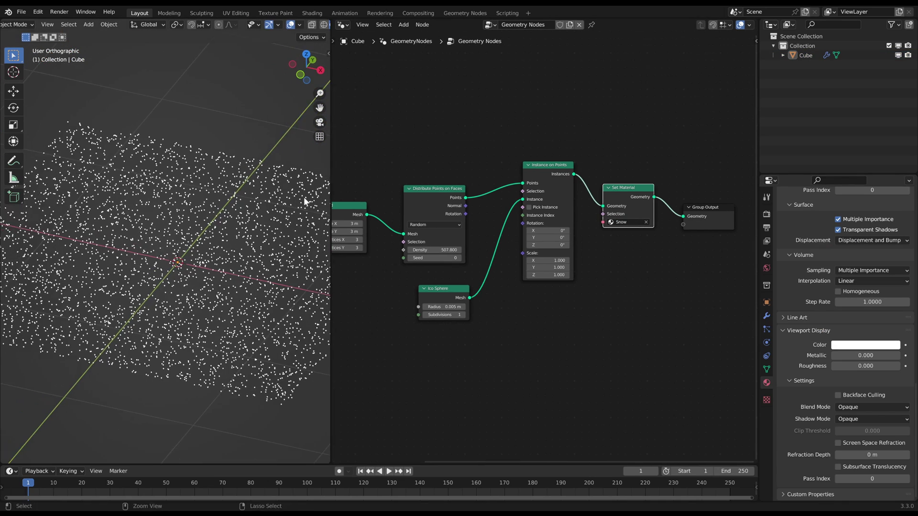
{"action": "middle_click_drag", "start_coordinate": [287, 239], "coordinate": [262, 245]}
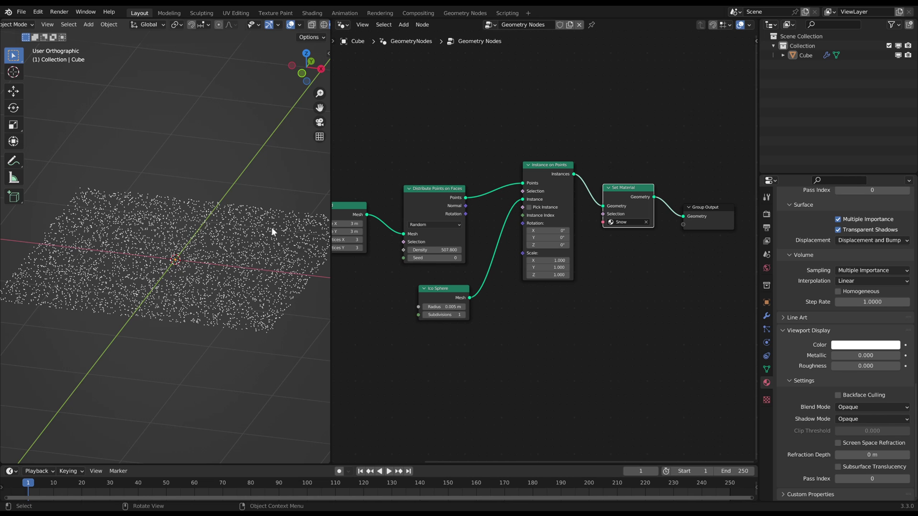
- Group the Grid, Distribute Points, Ico Sphere and Instance on Points nodes in a frame, and space the remaining nodes away from it
{"action": "scroll", "coordinate": [445, 277], "scroll_direction": "down", "scroll_amount": 3}
{"action": "middle_click_drag", "start_coordinate": [467, 353], "coordinate": [504, 332]}
{"action": "scroll", "coordinate": [549, 301], "scroll_direction": "down", "scroll_amount": 5}
{"action": "left_click_drag", "start_coordinate": [377, 187], "coordinate": [427, 276]}
{"action": "left_click_drag", "start_coordinate": [415, 158], "coordinate": [643, 210]}
{"action": "key", "text": "ctrl+j"}
{"action": "key", "text": "g"}
{"action": "left_click", "coordinate": [539, 251]}
{"action": "key", "text": "g"}
{"action": "left_click", "coordinate": [673, 228]}
{"action": "key", "text": "a"}
- Insert a Set Position node between Instance on Points and Set Material, and move it below the link line
{"action": "scroll", "coordinate": [516, 274], "scroll_direction": "up", "scroll_amount": 3}
{"action": "key", "text": "shift+a"}
{"action": "left_click", "coordinate": [505, 259]}
{"action": "type", "text": "set pos"}
{"action": "key", "text": "Return"}
{"action": "left_click", "coordinate": [534, 225]}
{"action": "scroll", "coordinate": [536, 225], "scroll_direction": "up", "scroll_amount": 2}
{"action": "left_click_drag", "start_coordinate": [619, 116], "coordinate": [657, 137]}
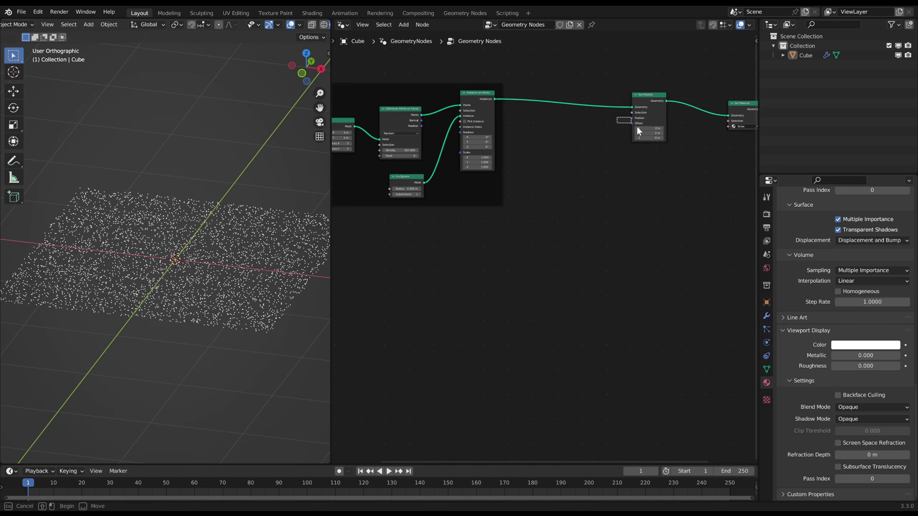
{"action": "key", "text": "g"}
{"action": "left_click", "coordinate": [661, 178]}
- Add a Value node below the frame, label it FRAMES, and drive its value with the current frame number
{"action": "middle_click_drag", "start_coordinate": [486, 249], "coordinate": [533, 232]}
{"action": "key", "text": "a"}
{"action": "key", "text": "shift+a"}
{"action": "left_click", "coordinate": [532, 232]}
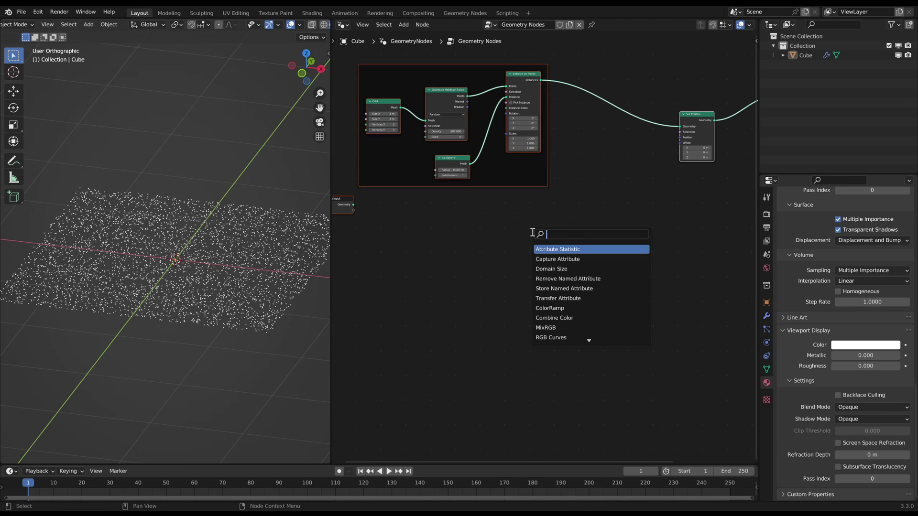
{"action": "type", "text": "val"}
{"action": "key", "text": "Return"}
{"action": "left_click", "coordinate": [449, 232]}
{"action": "scroll", "coordinate": [449, 232], "scroll_direction": "up", "scroll_amount": 1}
{"action": "key", "text": "F2"}
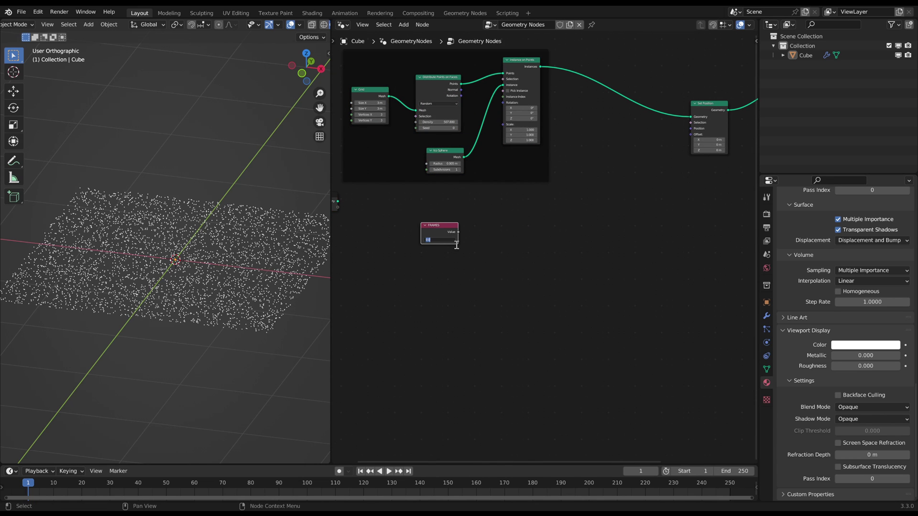
- Add a Combine XYZ node and place it just before the Set Position node
{"action": "middle_click_drag", "start_coordinate": [563, 211], "coordinate": [533, 256]}
{"action": "key", "text": "shift+a"}
{"action": "left_click", "coordinate": [496, 241]}
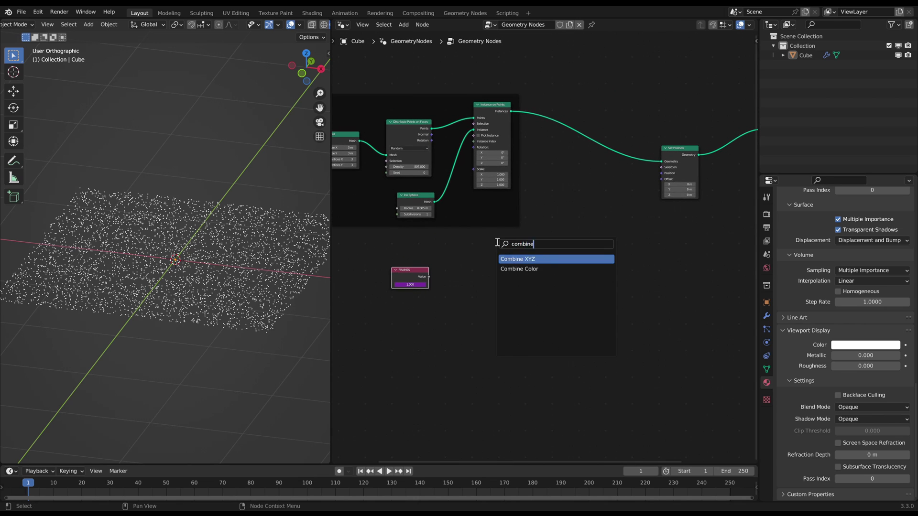
{"action": "key", "text": "Return"}
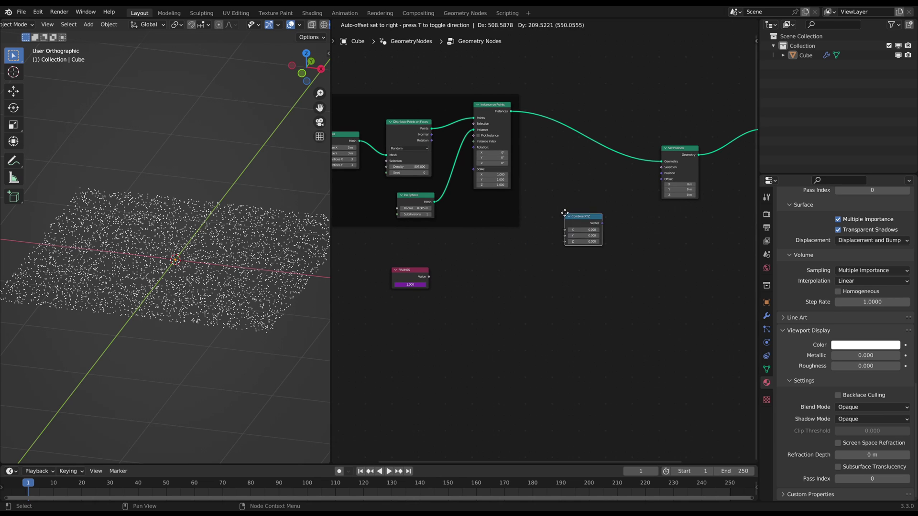
{"action": "left_click", "coordinate": [584, 184]}
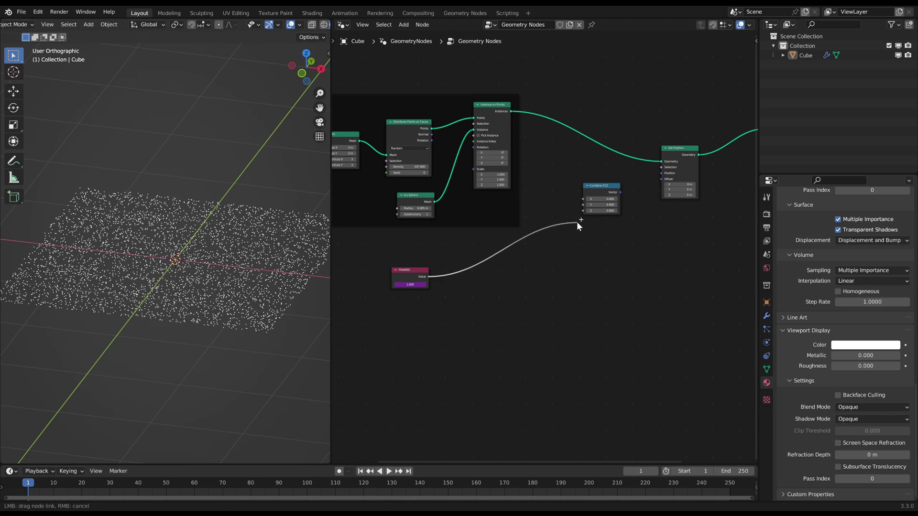
- Route the FRAMES value through a reroute point into Combine XYZ's Z, and connect the Vector to Set Position's Offset
{"action": "right_click_drag", "start_coordinate": [556, 207], "coordinate": [547, 262], "text": "shift"}
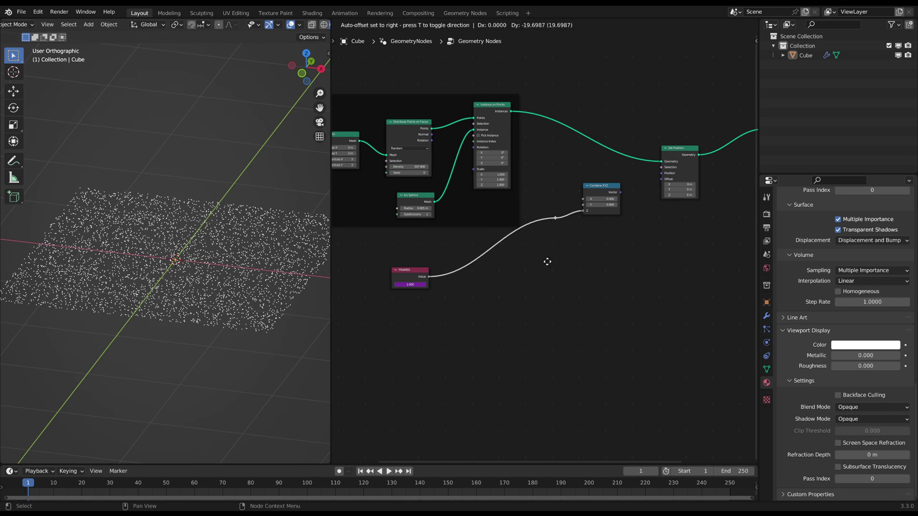
{"action": "left_click", "coordinate": [558, 330]}
{"action": "left_click_drag", "start_coordinate": [621, 192], "coordinate": [661, 179]}
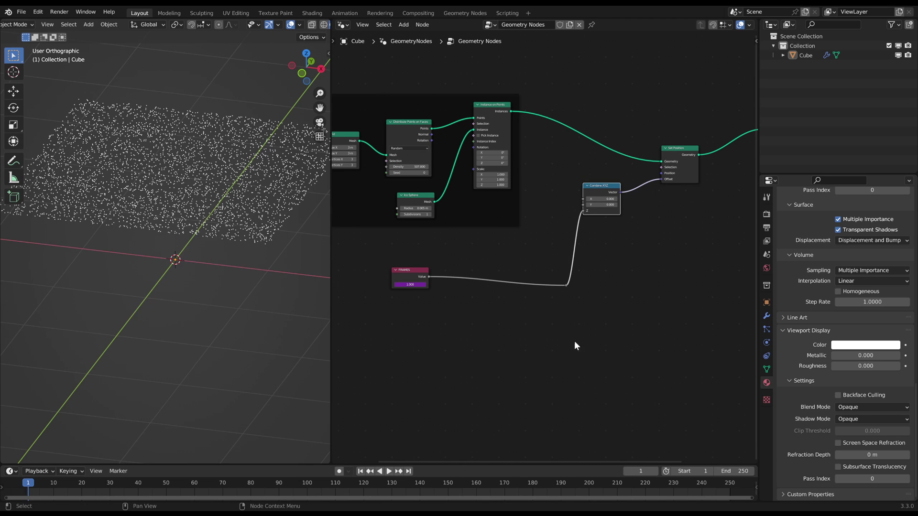
- Set the current frame to 0 and move the FRAMES node farther from the reroute point
{"action": "left_click_drag", "start_coordinate": [36, 482], "coordinate": [31, 482]}
{"action": "scroll", "coordinate": [204, 221], "scroll_direction": "down", "scroll_amount": 4}
{"action": "middle_click_drag", "start_coordinate": [206, 156], "coordinate": [215, 260], "text": "shift"}
{"action": "middle_click_drag", "start_coordinate": [215, 374], "coordinate": [203, 280], "text": "shift"}
{"action": "scroll", "coordinate": [202, 281], "scroll_direction": "up", "scroll_amount": 6}
{"action": "scroll", "coordinate": [203, 280], "scroll_direction": "down", "scroll_amount": 1}
{"action": "scroll", "coordinate": [574, 246], "scroll_direction": "up", "scroll_amount": 2}
{"action": "scroll", "coordinate": [607, 262], "scroll_direction": "down", "scroll_amount": 2}
{"action": "left_click_drag", "start_coordinate": [378, 256], "coordinate": [451, 316]}
{"action": "middle_click_drag", "start_coordinate": [451, 315], "coordinate": [508, 291], "text": "shift"}
{"action": "key", "text": "g"}
{"action": "left_click", "coordinate": [478, 293]}
{"action": "left_click", "coordinate": [479, 293]}
- Insert a Math node set to Divide by -200 between the FRAMES node and the reroute point
{"action": "middle_click_drag", "start_coordinate": [574, 280], "coordinate": [537, 285], "text": "shift"}
{"action": "scroll", "coordinate": [537, 246], "scroll_direction": "up", "scroll_amount": 1}
{"action": "key", "text": "shift+a"}
{"action": "type", "text": "s"}
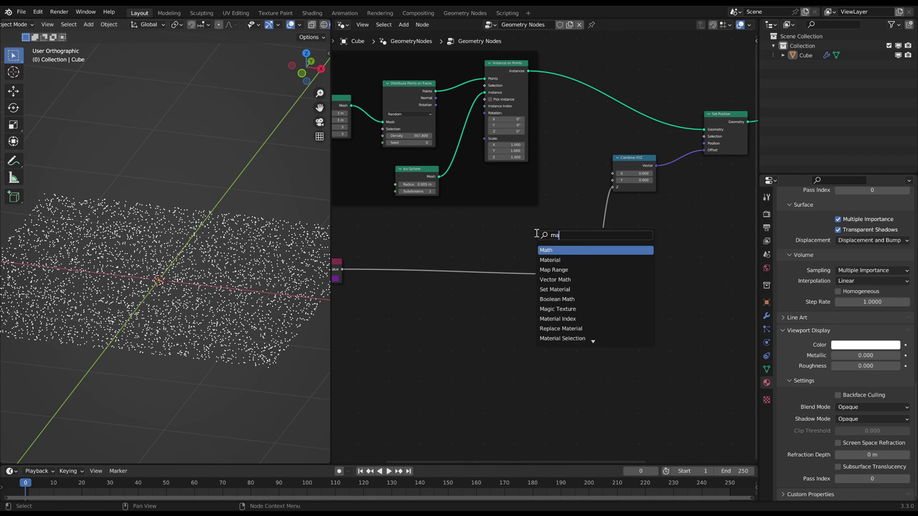
{"action": "type", "text": "mat"}
{"action": "key", "text": "Return"}
{"action": "left_click", "coordinate": [547, 269]}
{"action": "scroll", "coordinate": [547, 270], "scroll_direction": "up", "scroll_amount": 2}
{"action": "double_click", "coordinate": [545, 306]}
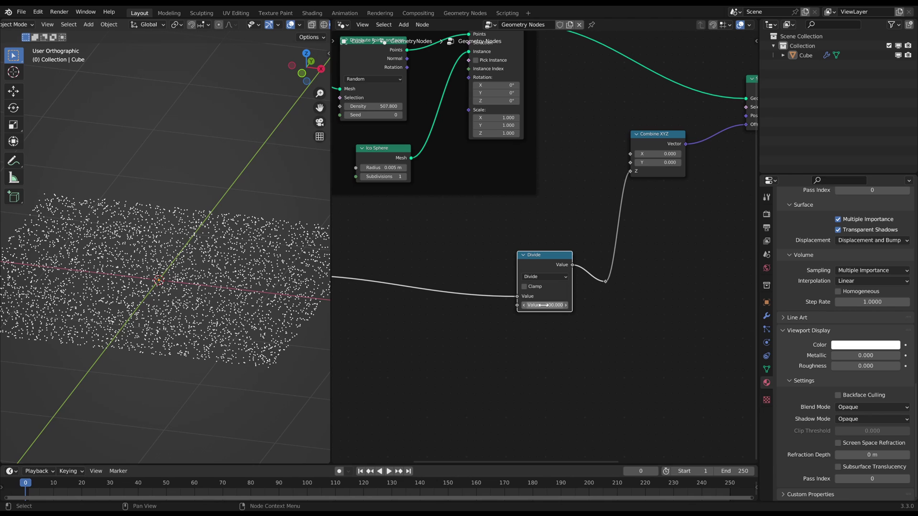
- Play the animation to check the points' downward motion, and return to the first frame
{"action": "key", "text": "space"}
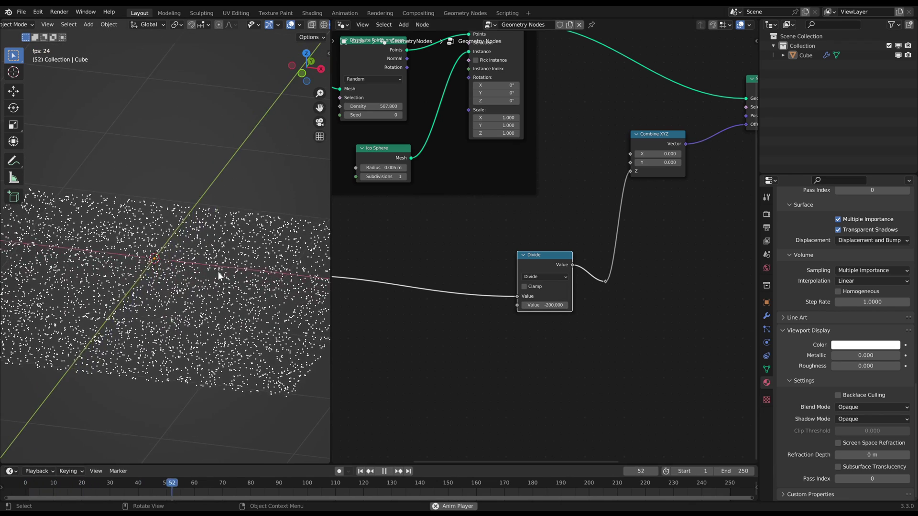
{"action": "middle_click_drag", "start_coordinate": [218, 275], "coordinate": [223, 322]}
{"action": "key", "text": "space"}
{"action": "left_click", "coordinate": [360, 472]}
{"action": "middle_click_drag", "start_coordinate": [199, 269], "coordinate": [212, 263], "text": "shift"}
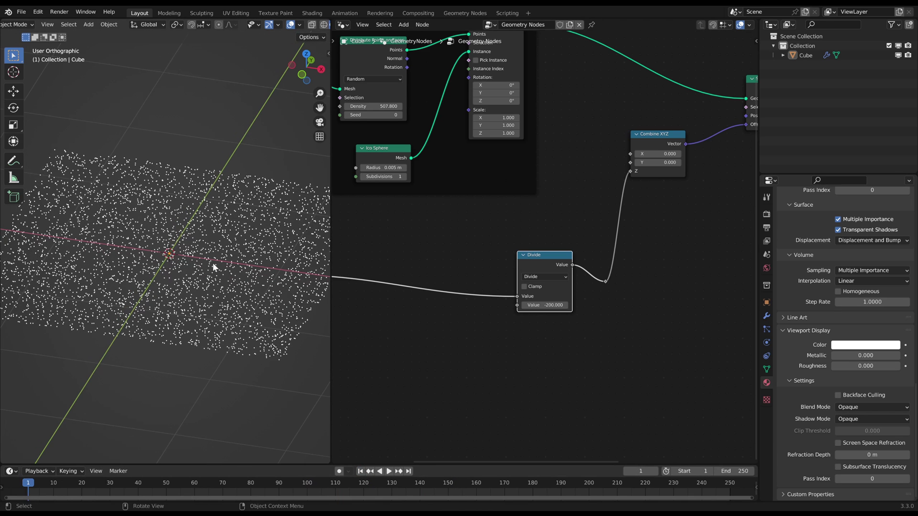
- Move the FRAMES node farther from the Divide node to make room between them
{"action": "middle_click_drag", "start_coordinate": [520, 344], "coordinate": [628, 328]}
{"action": "scroll", "coordinate": [627, 328], "scroll_direction": "down", "scroll_amount": 4}
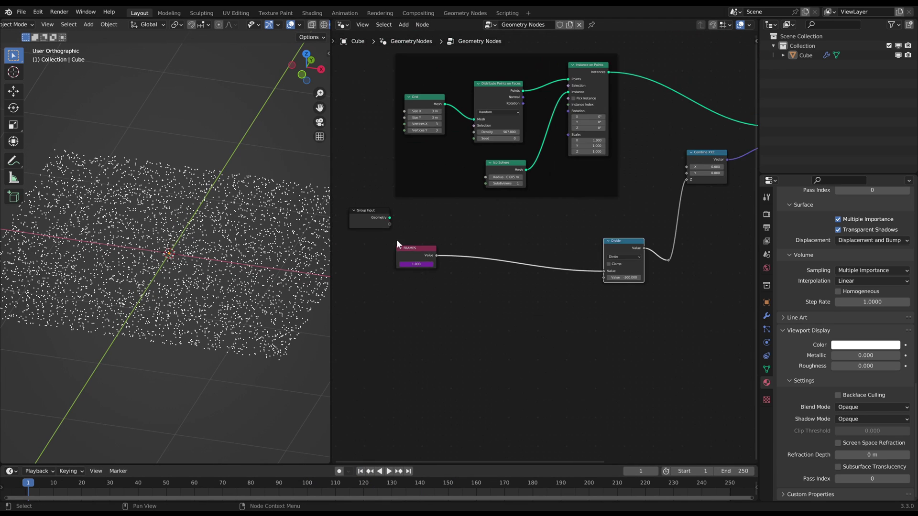
{"action": "left_click_drag", "start_coordinate": [393, 240], "coordinate": [449, 272]}
{"action": "key", "text": "g"}
{"action": "left_click", "coordinate": [413, 276]}
{"action": "key", "text": "a"}
{"action": "key", "text": "alt+a"}
- Add an Index node below the FRAMES link
{"action": "key", "text": "shift+a"}
{"action": "left_click", "coordinate": [436, 288]}
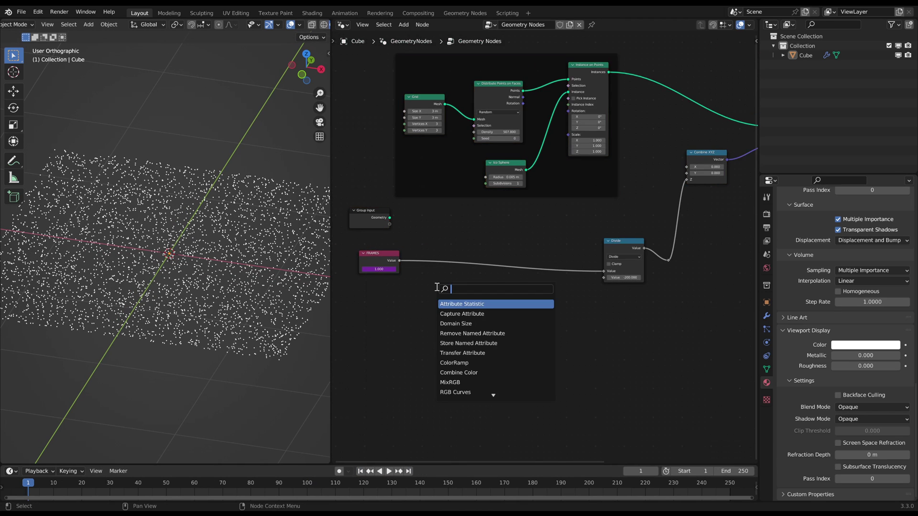
{"action": "key", "text": "Return"}
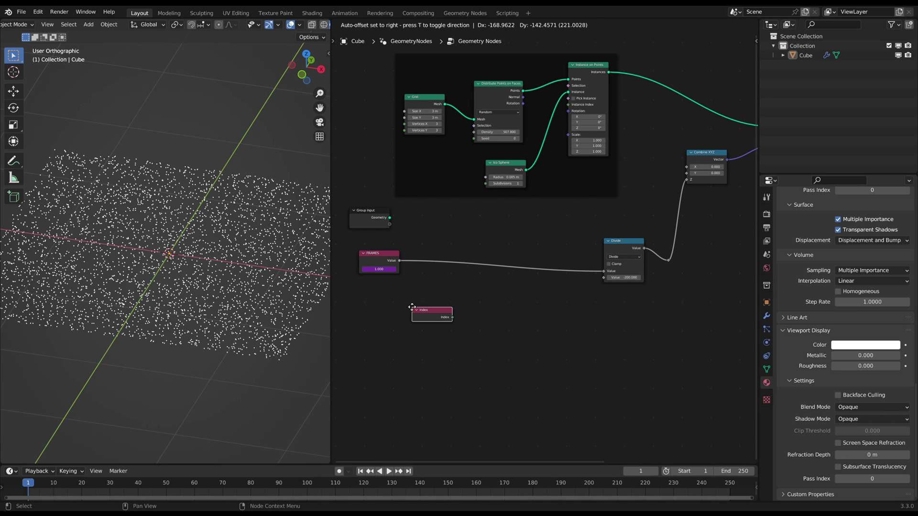
{"action": "left_click", "coordinate": [411, 307]}
- Insert a Math node set to Subtract between the FRAMES and Divide nodes
{"action": "key", "text": "shift+a"}
{"action": "left_click", "coordinate": [512, 304]}
{"action": "type", "text": "sub"}
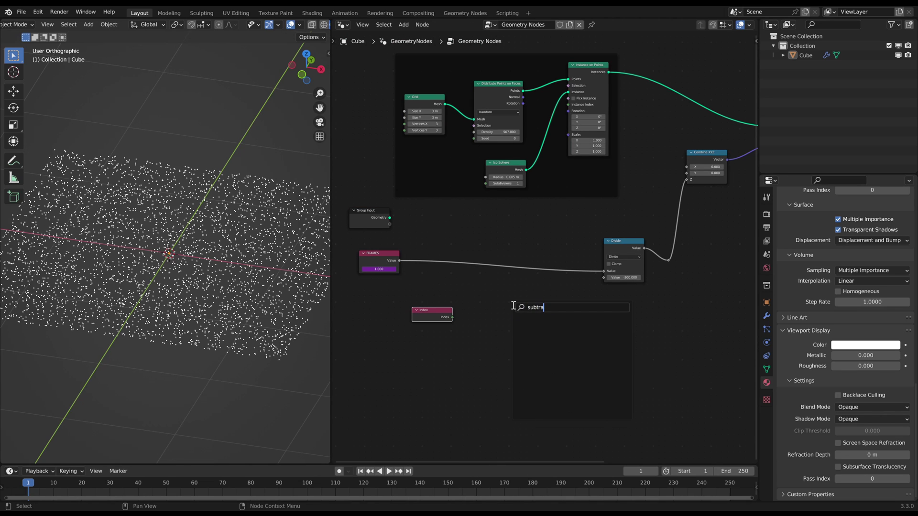
{"action": "type", "text": "tr"}
{"action": "key", "text": "Return"}
{"action": "left_click", "coordinate": [504, 283]}
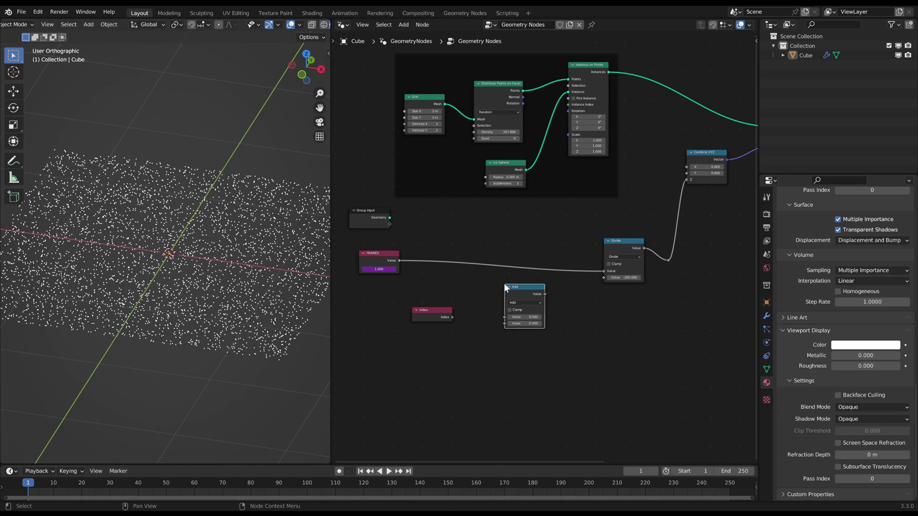
{"action": "key", "text": "g"}
{"action": "left_click", "coordinate": [572, 287]}
{"action": "scroll", "coordinate": [428, 346], "scroll_direction": "up", "scroll_amount": 5}
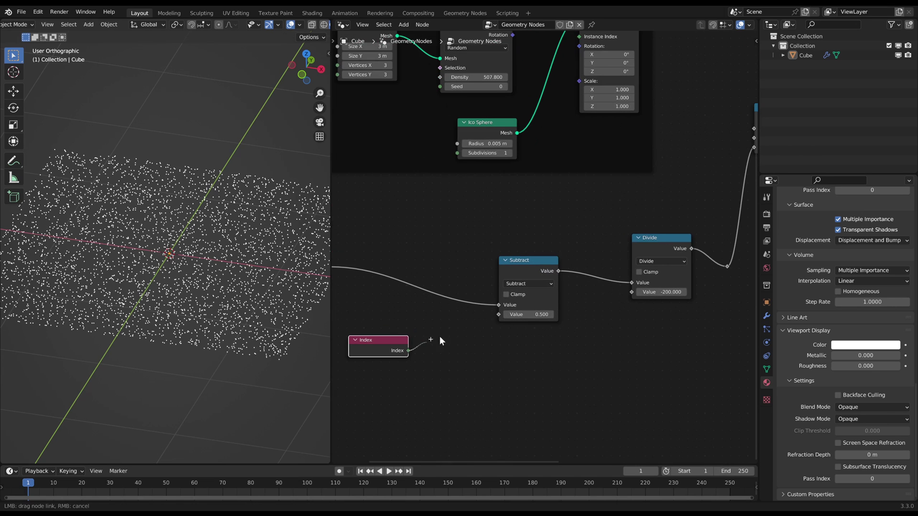
- Connect the Index output to the Subtract node's second value and inspect the point distribution in the viewport
{"action": "left_click_drag", "start_coordinate": [486, 320], "coordinate": [499, 314]}
{"action": "mouse_move", "coordinate": [212, 271]}
{"action": "middle_mouse_down"}
{"action": "mouse_move", "coordinate": [213, 263]}
{"action": "mouse_move", "coordinate": [210, 282]}
{"action": "middle_mouse_up"}
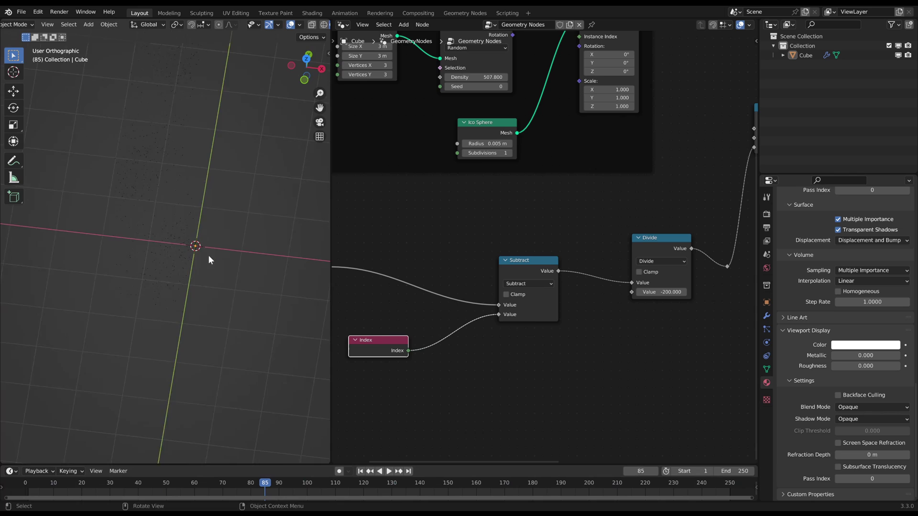
{"action": "middle_click_drag", "start_coordinate": [208, 254], "coordinate": [207, 269]}
{"action": "key", "text": "KP_7"}
{"action": "scroll", "coordinate": [207, 268], "scroll_direction": "up", "scroll_amount": 1}
{"action": "left_click", "coordinate": [202, 238]}
{"action": "scroll", "coordinate": [206, 253], "scroll_direction": "up", "scroll_amount": 5}
{"action": "left_click", "coordinate": [228, 323]}
{"action": "middle_click_drag", "start_coordinate": [243, 320], "coordinate": [203, 319], "text": "shift"}
{"action": "middle_click_drag", "start_coordinate": [203, 320], "coordinate": [185, 283]}
{"action": "scroll", "coordinate": [206, 239], "scroll_direction": "up", "scroll_amount": 4}
{"action": "middle_click_drag", "start_coordinate": [207, 239], "coordinate": [190, 209]}
- Set the Ico Sphere radius to 0.01 m and check the moving points during playback
{"action": "middle_click_drag", "start_coordinate": [457, 173], "coordinate": [453, 210]}
{"action": "left_click", "coordinate": [486, 182]}
{"action": "type", "text": "0.005"}
{"action": "key", "text": "Return"}
{"action": "scroll", "coordinate": [171, 308], "scroll_direction": "down", "scroll_amount": 5}
{"action": "middle_click_drag", "start_coordinate": [171, 308], "coordinate": [207, 322]}
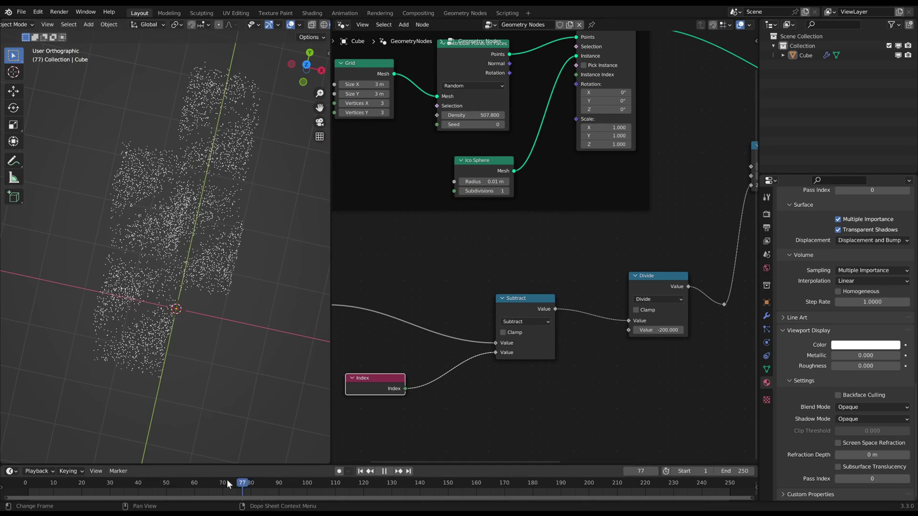
{"action": "middle_click_drag", "start_coordinate": [201, 461], "coordinate": [220, 205]}
- Make room beside the Index node and add a Random Value node set to Integer
{"action": "middle_click_drag", "start_coordinate": [476, 368], "coordinate": [541, 312]}
{"action": "left_click_drag", "start_coordinate": [444, 321], "coordinate": [389, 344]}
{"action": "left_click", "coordinate": [410, 385]}
{"action": "key", "text": "shift+a"}
{"action": "mouse_move", "coordinate": [483, 359]}
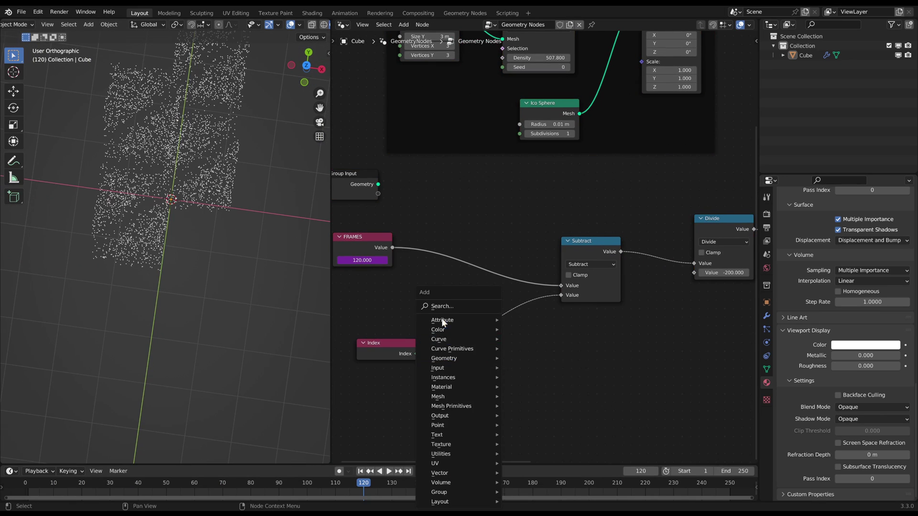
{"action": "left_click", "coordinate": [444, 305]}
{"action": "type", "text": "random val"}
{"action": "key", "text": "Return"}
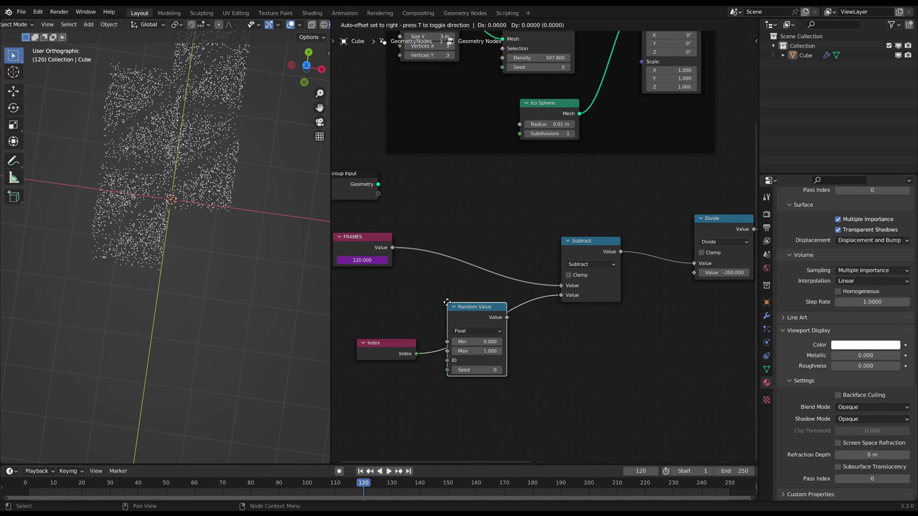
{"action": "left_click", "coordinate": [483, 333]}
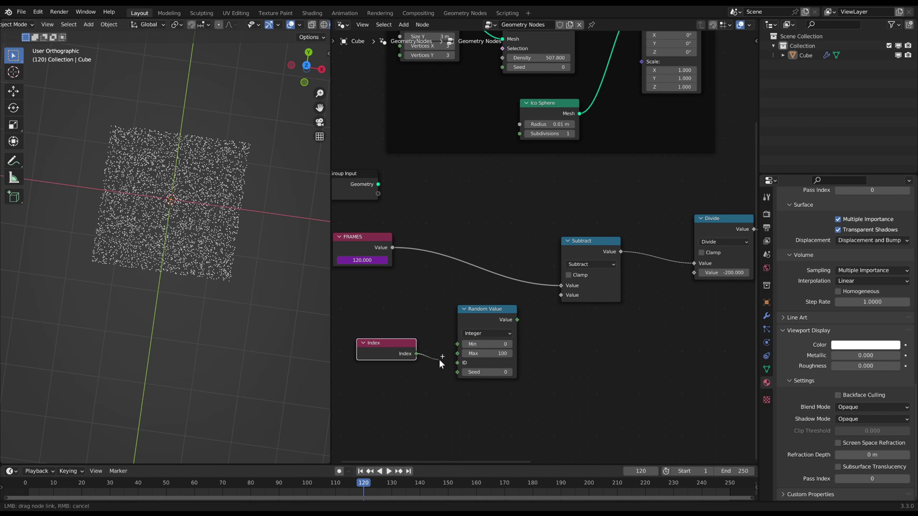
- Connect Index to the Random Value node's ID and its Value to the second input of Subtract
{"action": "left_click_drag", "start_coordinate": [385, 343], "coordinate": [403, 355]}
{"action": "left_click_drag", "start_coordinate": [502, 321], "coordinate": [561, 295]}
{"action": "middle_click_drag", "start_coordinate": [222, 258], "coordinate": [204, 200]}
{"action": "scroll", "coordinate": [203, 201], "scroll_direction": "up", "scroll_amount": 3}
- Set the integer Random Value's maximum to 800 and play the animation in front view
{"action": "left_click_drag", "start_coordinate": [492, 357], "coordinate": [564, 358]}
{"action": "key", "text": "KP_1"}
{"action": "scroll", "coordinate": [211, 114], "scroll_direction": "down", "scroll_amount": 1}
{"action": "middle_click_drag", "start_coordinate": [211, 114], "coordinate": [182, 229], "text": "shift"}
{"action": "scroll", "coordinate": [182, 229], "scroll_direction": "up", "scroll_amount": 1}
{"action": "left_click_drag", "start_coordinate": [483, 357], "coordinate": [557, 358]}
{"action": "middle_click_drag", "start_coordinate": [206, 299], "coordinate": [227, 284], "text": "shift"}
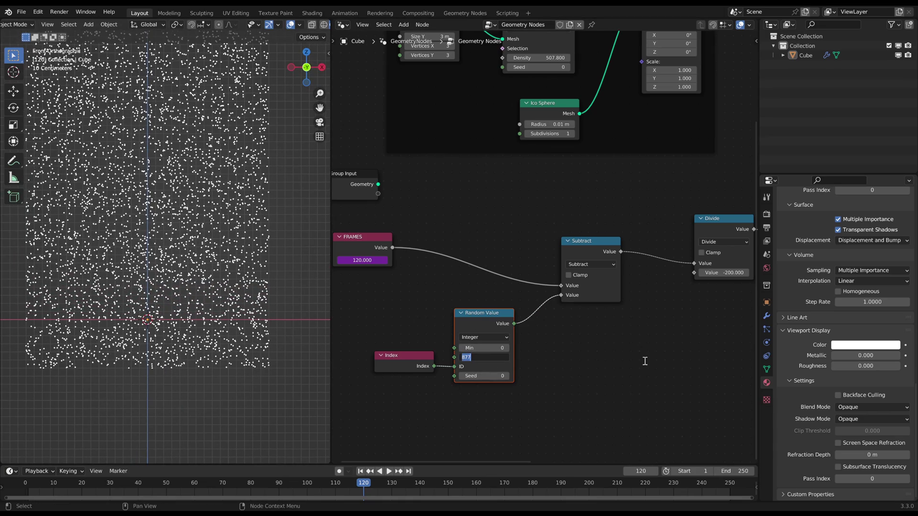
{"action": "type", "text": "800"}
{"action": "key", "text": "Return"}
{"action": "scroll", "coordinate": [231, 276], "scroll_direction": "down", "scroll_amount": 2}
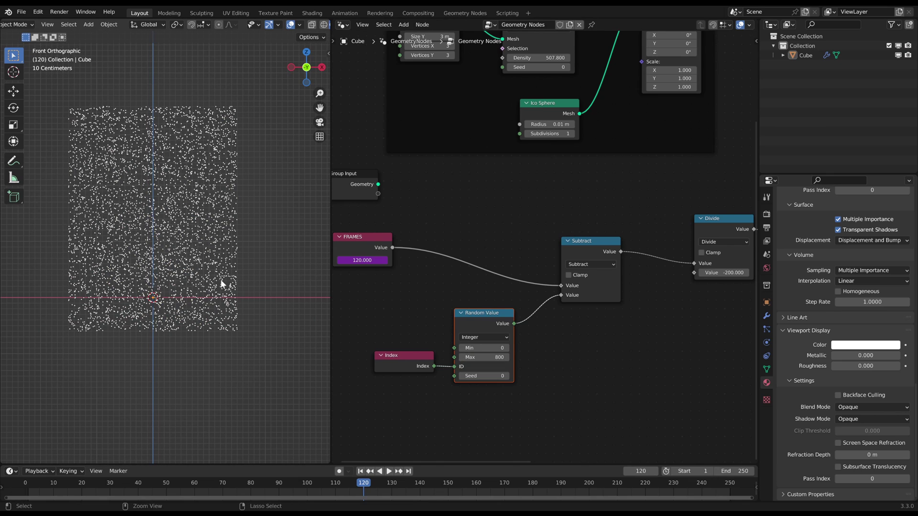
{"action": "key", "text": "space"}
{"action": "scroll", "coordinate": [199, 288], "scroll_direction": "up", "scroll_amount": 3}
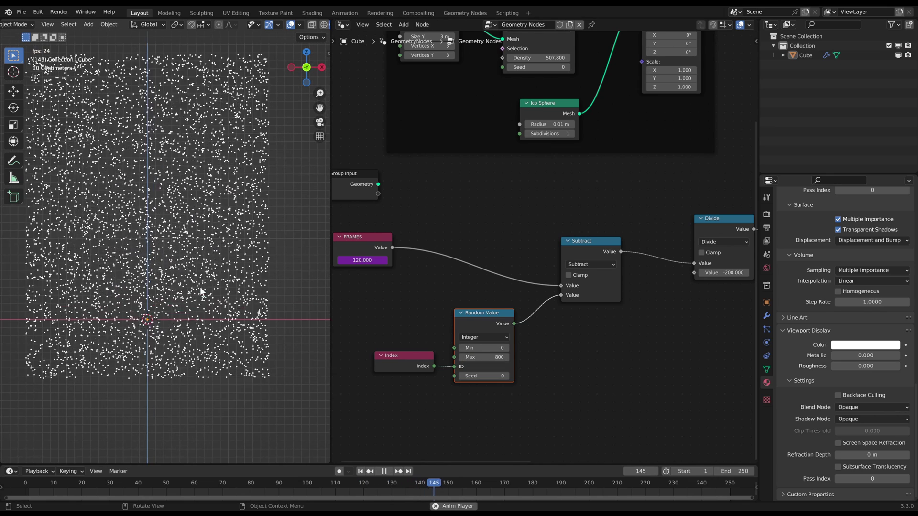
- Set the integer Random Value's maximum to 1000 and check the resulting point cloud
{"action": "left_click", "coordinate": [482, 356]}
{"action": "type", "text": "1000"}
{"action": "key", "text": "Return"}
{"action": "key", "text": "space"}
{"action": "scroll", "coordinate": [239, 234], "scroll_direction": "down", "scroll_amount": 2}
{"action": "middle_click_drag", "start_coordinate": [239, 181], "coordinate": [229, 237]}
{"action": "scroll", "coordinate": [637, 288], "scroll_direction": "down", "scroll_amount": 2}
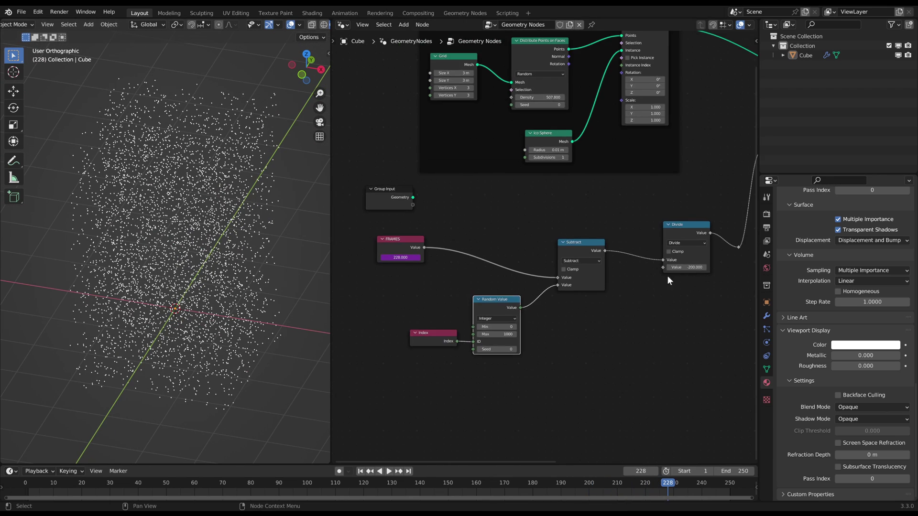
- Move the Divide node closer to the Subtract node
{"action": "middle_click_drag", "start_coordinate": [715, 265], "coordinate": [584, 283]}
{"action": "left_click_drag", "start_coordinate": [569, 266], "coordinate": [529, 279]}
{"action": "middle_click_drag", "start_coordinate": [590, 288], "coordinate": [502, 335]}
- Move the Set Material and Group Output nodes farther from Set Position to make room between them
{"action": "middle_click_drag", "start_coordinate": [615, 269], "coordinate": [550, 305]}
{"action": "middle_click_drag", "start_coordinate": [609, 258], "coordinate": [533, 285]}
{"action": "scroll", "coordinate": [588, 275], "scroll_direction": "down", "scroll_amount": 1}
{"action": "mouse_move", "coordinate": [623, 266]}
{"action": "middle_mouse_down"}
{"action": "mouse_move", "coordinate": [576, 280]}
{"action": "mouse_move", "coordinate": [513, 280]}
{"action": "middle_mouse_up"}
{"action": "scroll", "coordinate": [502, 269], "scroll_direction": "down", "scroll_amount": 4}
{"action": "left_click_drag", "start_coordinate": [482, 177], "coordinate": [620, 280]}
{"action": "key", "text": "g"}
{"action": "left_click", "coordinate": [678, 304]}
{"action": "middle_click_drag", "start_coordinate": [610, 328], "coordinate": [575, 303]}
- Insert a Rotate Instances node on the link between Set Position and Set Material
{"action": "key", "text": "a"}
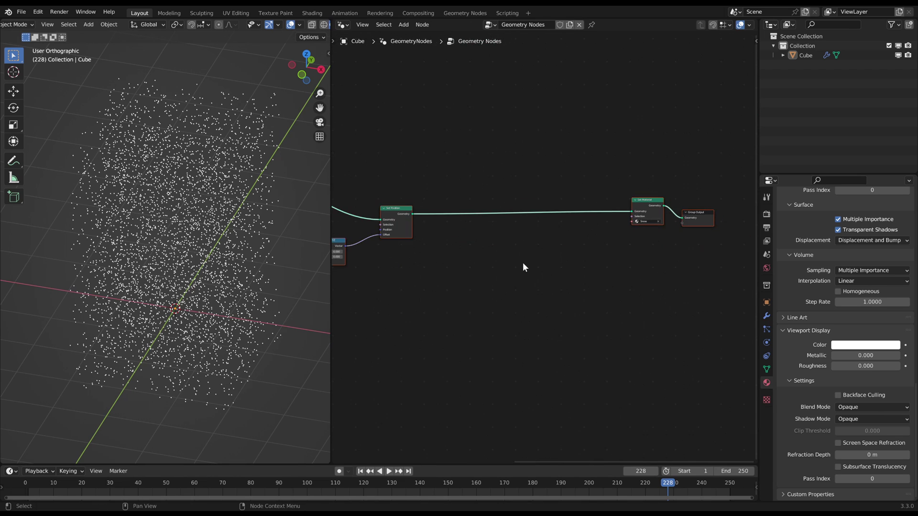
{"action": "key", "text": "shift+a"}
{"action": "type", "text": "rotate in"}
{"action": "key", "text": "Return"}
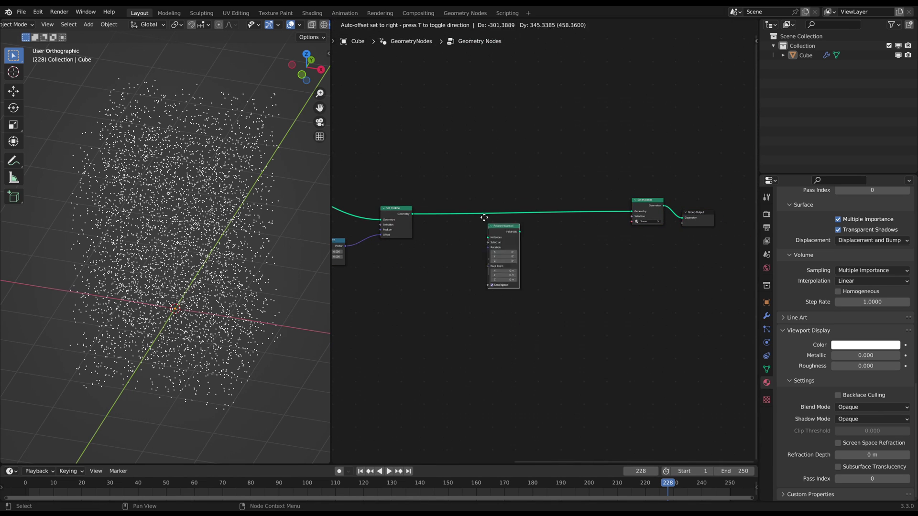
{"action": "left_click", "coordinate": [521, 198]}
{"action": "scroll", "coordinate": [476, 305], "scroll_direction": "up", "scroll_amount": 2}
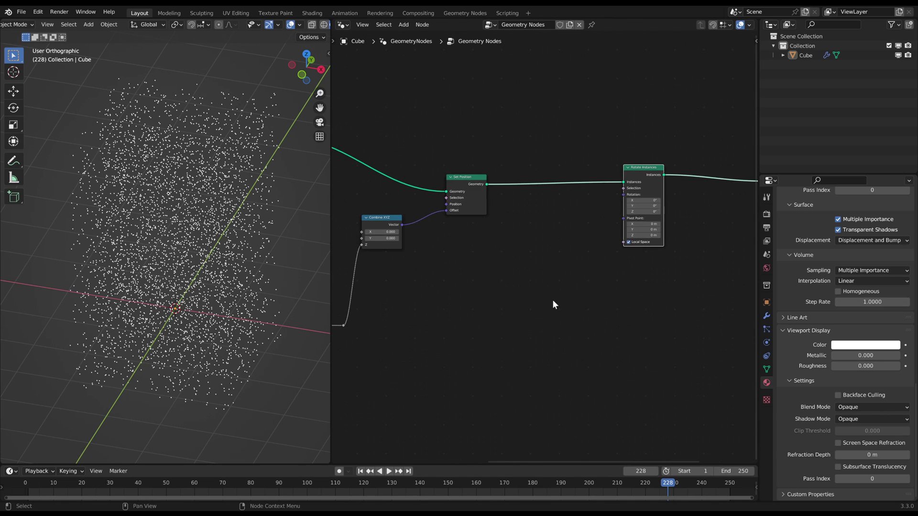
- Pull a link from the FRAMES value into a new Combine XYZ node's Z input, placed below Rotate Instances
{"action": "scroll", "coordinate": [529, 295], "scroll_direction": "down", "scroll_amount": 2}
{"action": "middle_click_drag", "start_coordinate": [530, 295], "coordinate": [617, 271]}
{"action": "mouse_move", "coordinate": [422, 323]}
{"action": "middle_mouse_down"}
{"action": "mouse_move", "coordinate": [566, 285]}
{"action": "mouse_move", "coordinate": [534, 283]}
{"action": "mouse_move", "coordinate": [584, 289]}
{"action": "middle_mouse_up"}
{"action": "left_click_drag", "start_coordinate": [389, 266], "coordinate": [564, 253]}
{"action": "type", "text": "combine"}
{"action": "key", "text": "Down"}
{"action": "key", "text": "Down"}
{"action": "key", "text": "Down"}
{"action": "key", "text": "Down"}
{"action": "key", "text": "Return"}
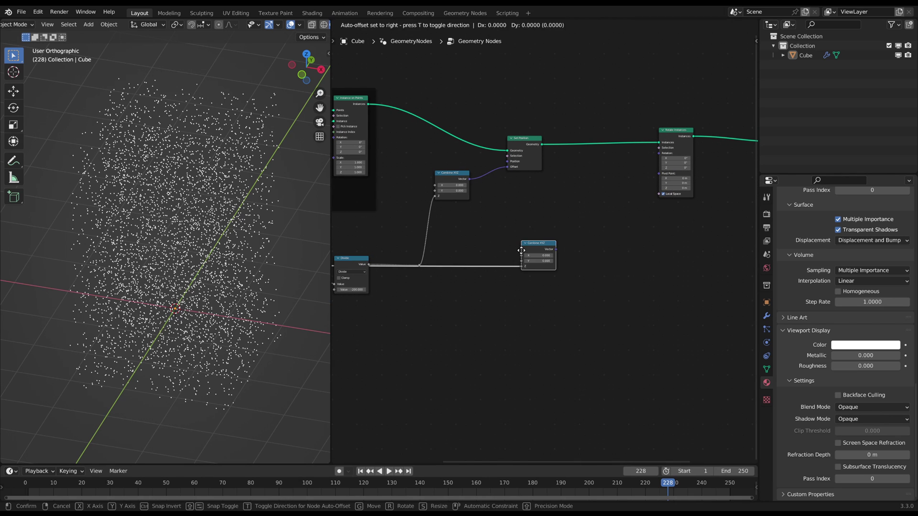
{"action": "left_click", "coordinate": [565, 203]}
- Connect the new Combine XYZ vector to the Rotation input of Rotate Instances and play the animation
{"action": "middle_click_drag", "start_coordinate": [613, 184], "coordinate": [565, 225]}
{"action": "scroll", "coordinate": [546, 241], "scroll_direction": "up", "scroll_amount": 5}
{"action": "left_click_drag", "start_coordinate": [554, 245], "coordinate": [642, 171]}
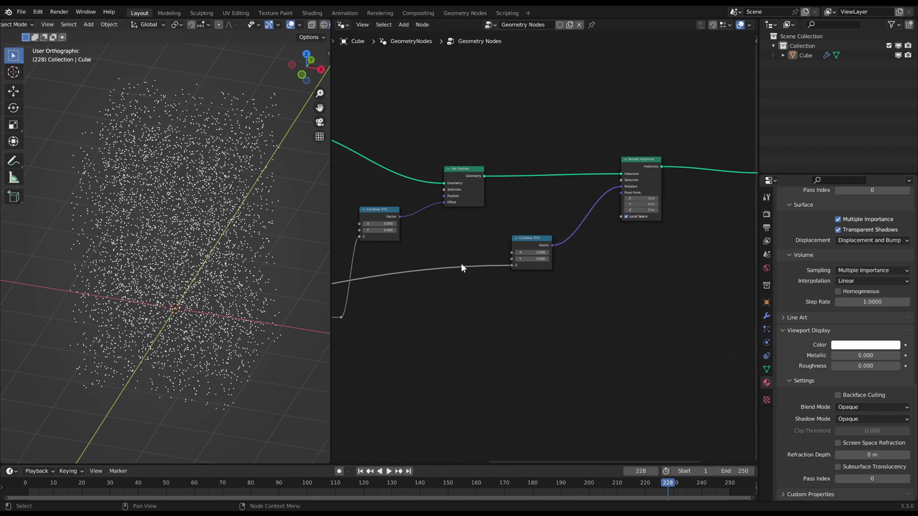
{"action": "key", "text": "space"}
{"action": "middle_click_drag", "start_coordinate": [368, 298], "coordinate": [524, 273], "text": "shift"}
{"action": "key", "text": "space"}
- Add two reroute points to the link from FRAMES to the rotation's Combine XYZ and route it below the other nodes
{"action": "middle_click_drag", "start_coordinate": [649, 244], "coordinate": [527, 249], "text": "shift"}
{"action": "scroll", "coordinate": [517, 275], "scroll_direction": "down", "scroll_amount": 4}
{"action": "middle_click_drag", "start_coordinate": [430, 292], "coordinate": [537, 236], "text": "shift"}
{"action": "left_click_drag", "start_coordinate": [422, 214], "coordinate": [379, 219]}
{"action": "key", "text": "g"}
{"action": "left_click", "coordinate": [440, 317]}
{"action": "right_click_drag", "start_coordinate": [600, 184], "coordinate": [594, 258], "text": "shift"}
{"action": "key", "text": "g"}
{"action": "left_click", "coordinate": [656, 348]}
{"action": "middle_click_drag", "start_coordinate": [612, 271], "coordinate": [713, 262], "text": "shift"}
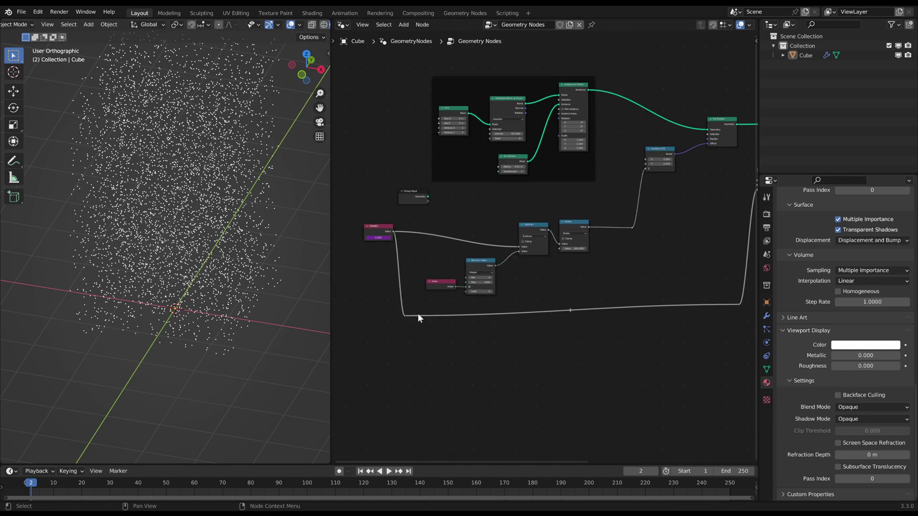
- Scrub through the first frames to examine the instances' rotation up close
{"action": "middle_click_drag", "start_coordinate": [746, 219], "coordinate": [492, 289], "text": "shift"}
{"action": "scroll", "coordinate": [494, 287], "scroll_direction": "up", "scroll_amount": 6}
{"action": "middle_click_drag", "start_coordinate": [637, 258], "coordinate": [626, 324], "text": "shift"}
{"action": "scroll", "coordinate": [206, 230], "scroll_direction": "up", "scroll_amount": 12}
{"action": "left_click_drag", "start_coordinate": [124, 485], "coordinate": [76, 500]}
{"action": "scroll", "coordinate": [225, 308], "scroll_direction": "down", "scroll_amount": 10}
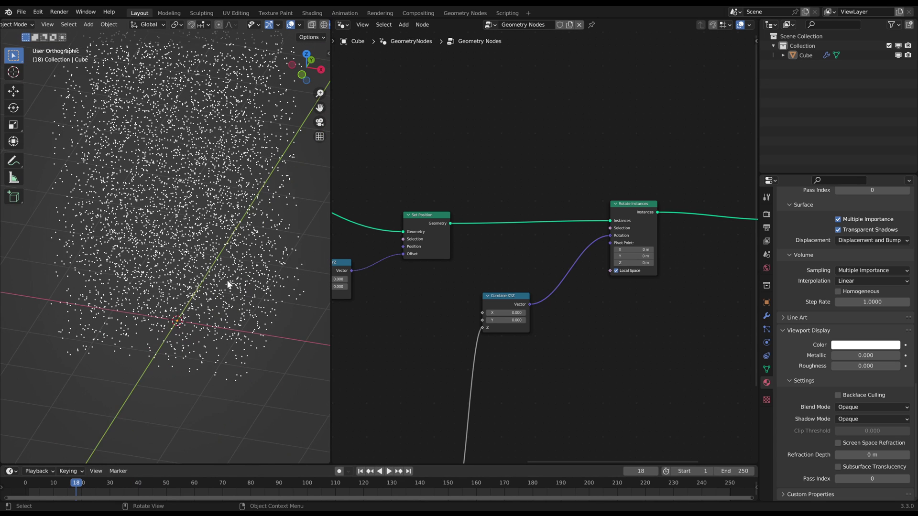
- Add a Random Value node below the rotation's Combine XYZ and set its type to Vector
{"action": "middle_click_drag", "start_coordinate": [560, 335], "coordinate": [598, 268]}
{"action": "scroll", "coordinate": [533, 334], "scroll_direction": "down", "scroll_amount": 3}
{"action": "middle_click_drag", "start_coordinate": [528, 336], "coordinate": [549, 287]}
{"action": "middle_click_drag", "start_coordinate": [630, 255], "coordinate": [578, 244]}
{"action": "key", "text": "shift+a"}
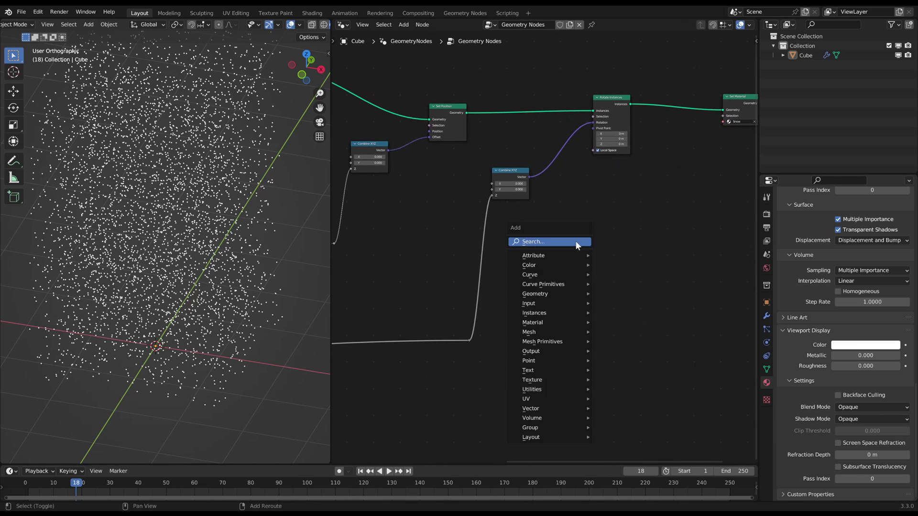
{"action": "left_click", "coordinate": [577, 243]}
{"action": "type", "text": "random"}
{"action": "key", "text": "Return"}
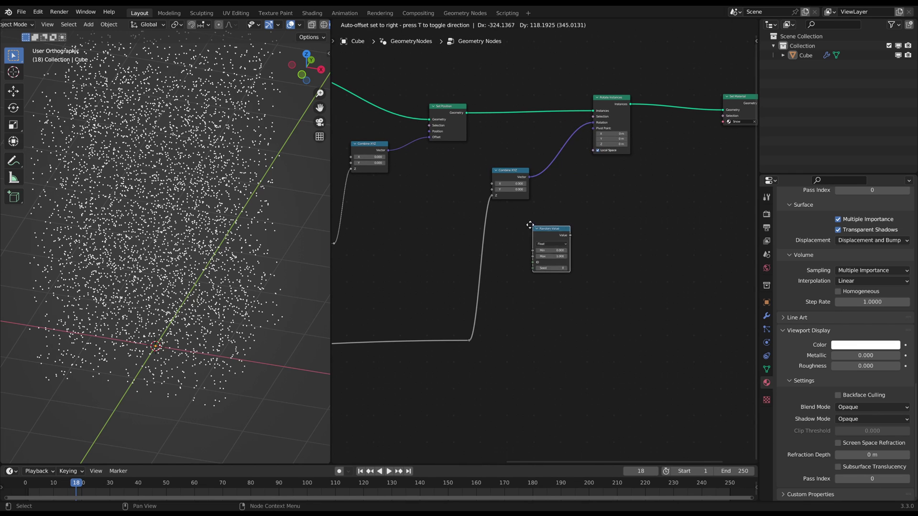
{"action": "scroll", "coordinate": [544, 247], "scroll_direction": "up", "scroll_amount": 3}
{"action": "left_click", "coordinate": [536, 237]}
{"action": "key", "text": "v"}
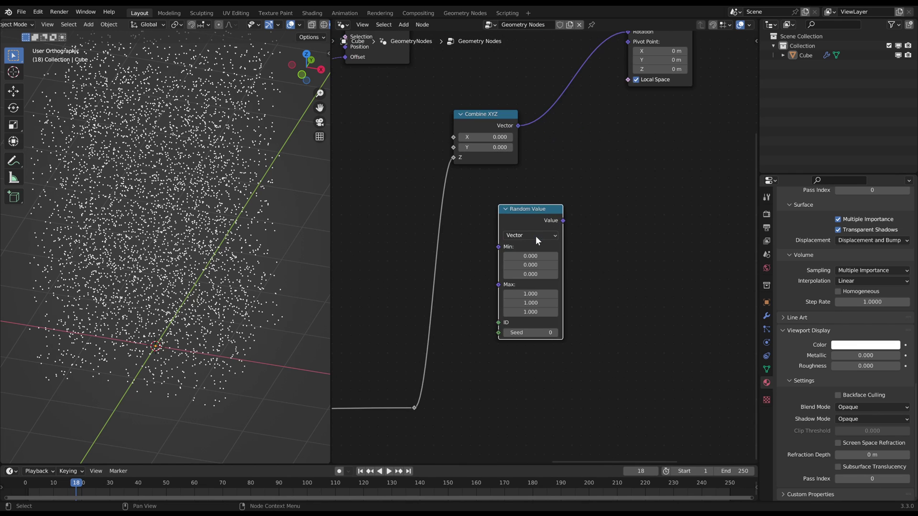
- Set all three minimums of the vector Random Value to -0.05 and all three maximums to 0.05
{"action": "left_click_drag", "start_coordinate": [534, 254], "coordinate": [533, 274]}
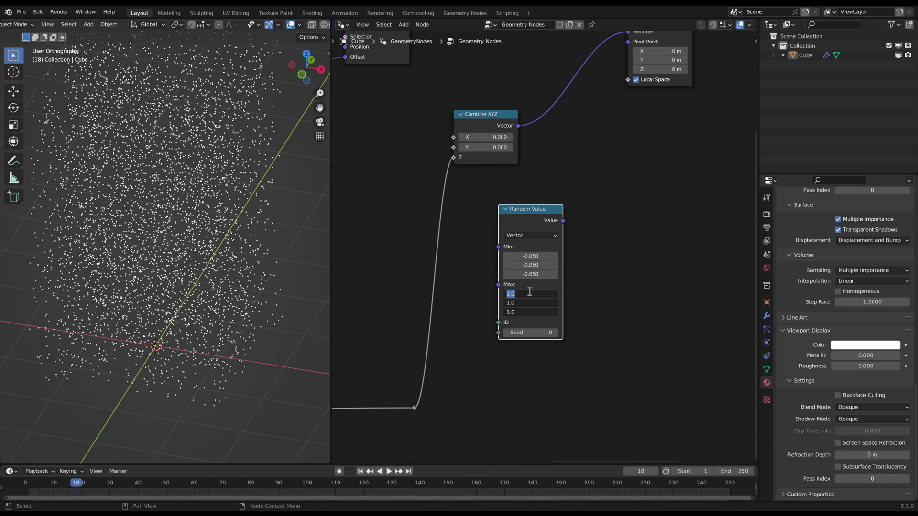
{"action": "middle_click_drag", "start_coordinate": [578, 182], "coordinate": [515, 286]}
{"action": "scroll", "coordinate": [515, 286], "scroll_direction": "down", "scroll_amount": 1}
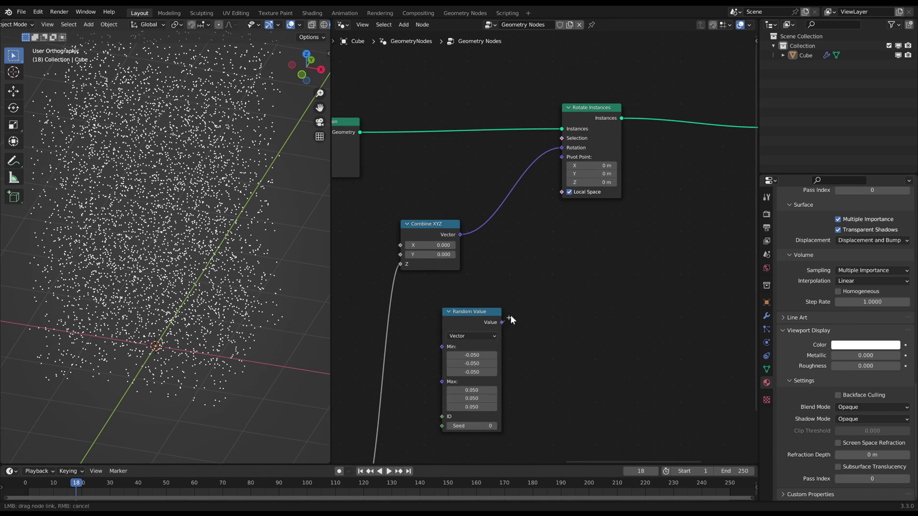
- Connect the vector Random Value to the Pivot Point of Rotate Instances and play the animation to check the motion
{"action": "left_click_drag", "start_coordinate": [567, 262], "coordinate": [563, 156]}
{"action": "key", "text": "space"}
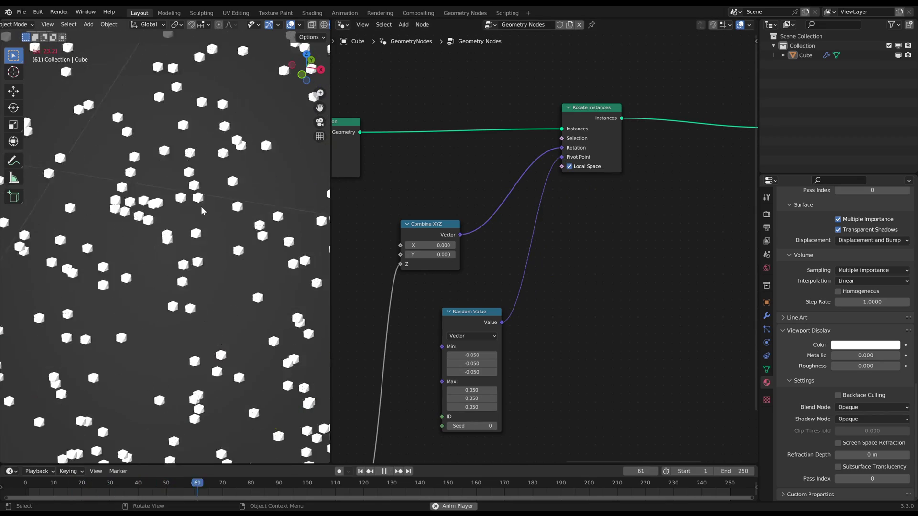
{"action": "key", "text": "space"}
{"action": "key", "text": "space"}
{"action": "scroll", "coordinate": [208, 295], "scroll_direction": "down", "scroll_amount": 12}
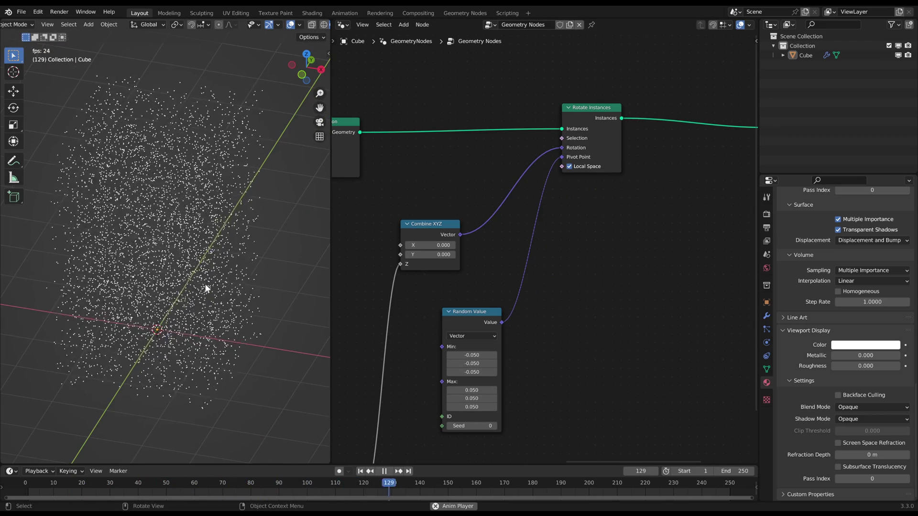
{"action": "key", "text": "space"}
- Insert a Math node set to Divide on the rerouted link from FRAMES to the rotation's Combine XYZ
{"action": "middle_click_drag", "start_coordinate": [428, 398], "coordinate": [595, 251]}
{"action": "scroll", "coordinate": [485, 324], "scroll_direction": "down", "scroll_amount": 1}
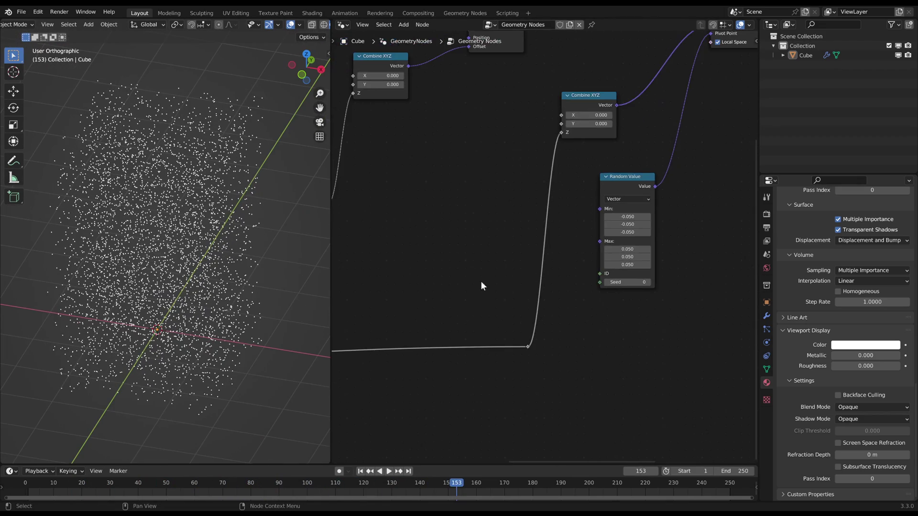
{"action": "scroll", "coordinate": [471, 280], "scroll_direction": "down", "scroll_amount": 3}
{"action": "middle_click_drag", "start_coordinate": [387, 302], "coordinate": [555, 286]}
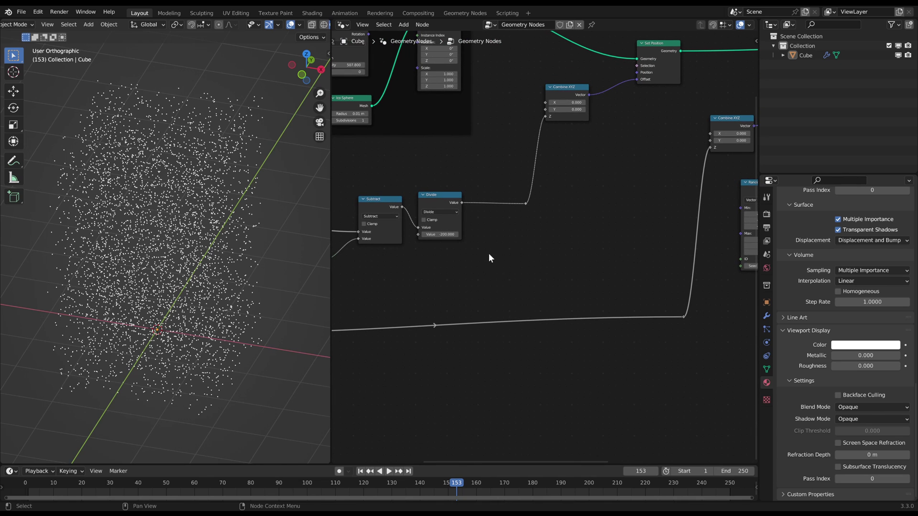
{"action": "key", "text": "shift+a"}
{"action": "left_click", "coordinate": [490, 256]}
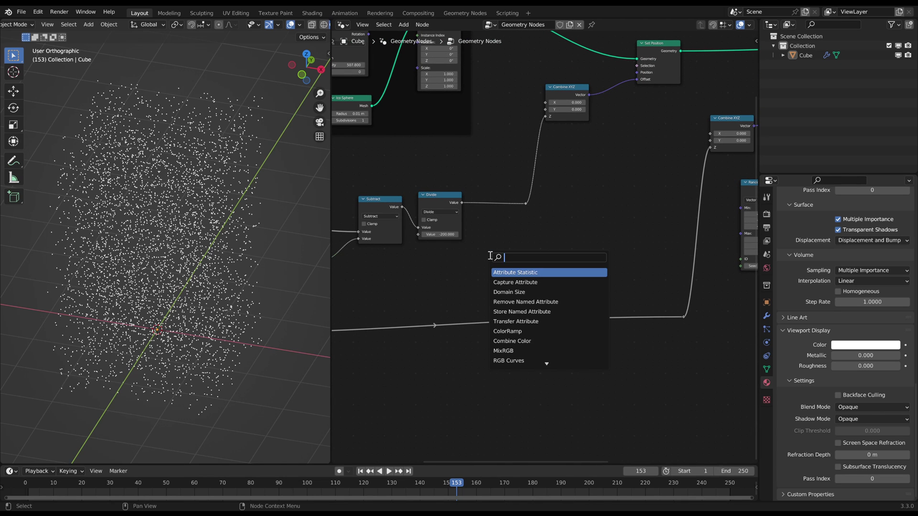
{"action": "key", "text": "Return"}
{"action": "left_click", "coordinate": [468, 325]}
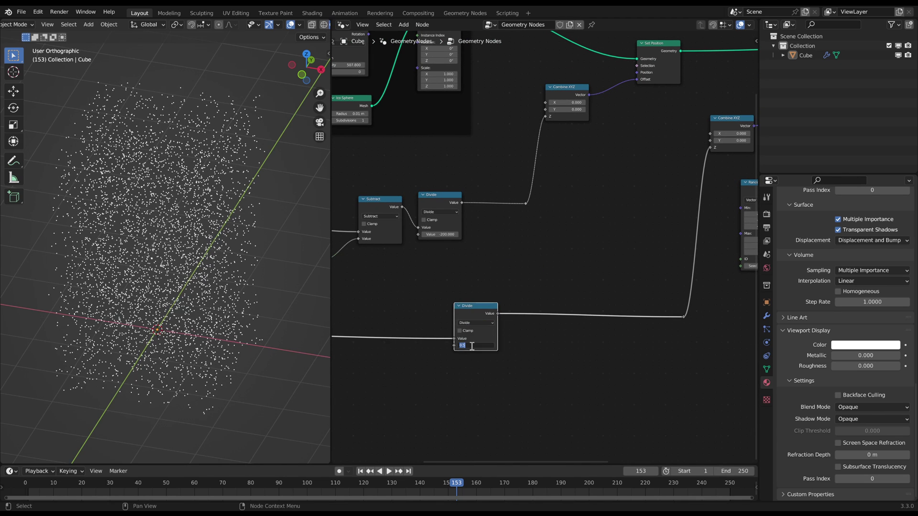
- Set the rotation Divide node's divisor to 10 and play the animation
{"action": "type", "text": "10"}
{"action": "key", "text": "Return"}
{"action": "key", "text": "space"}
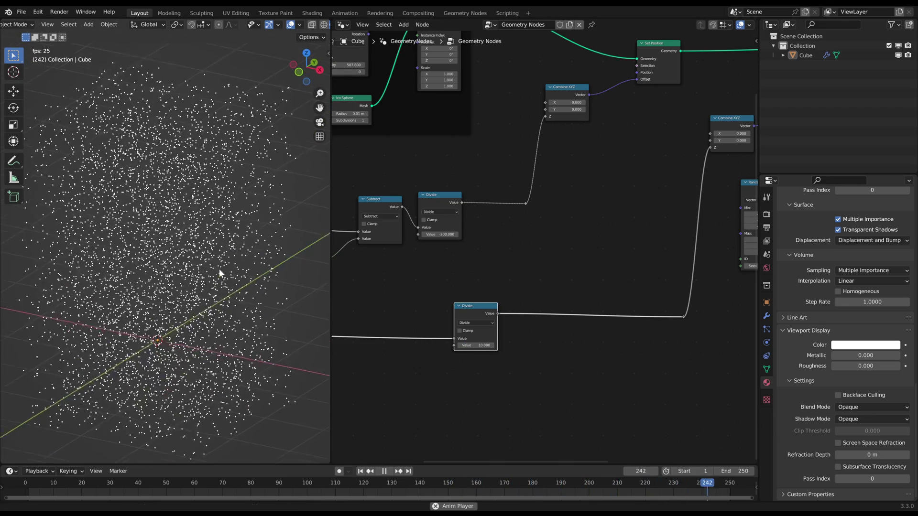
{"action": "key", "text": "space"}
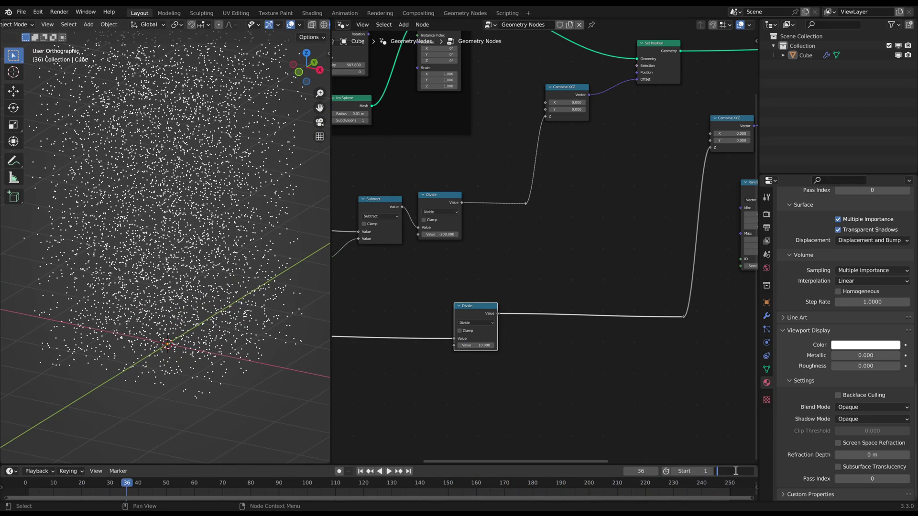
- Set the animation's end frame to 600 and play it from frame 0
{"action": "left_click_drag", "start_coordinate": [139, 482], "coordinate": [22, 480]}
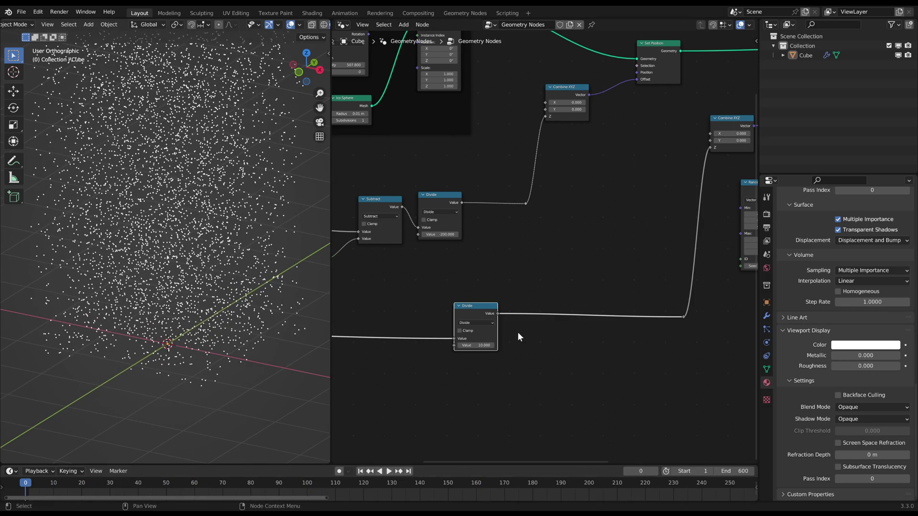
{"action": "key", "text": "space"}
{"action": "key", "text": "space"}
- Add a Random Value node directly below the rotation's Divide node
{"action": "middle_click_drag", "start_coordinate": [519, 314], "coordinate": [557, 293]}
{"action": "key", "text": "shift+a"}
{"action": "left_click", "coordinate": [576, 233]}
{"action": "type", "text": "r"}
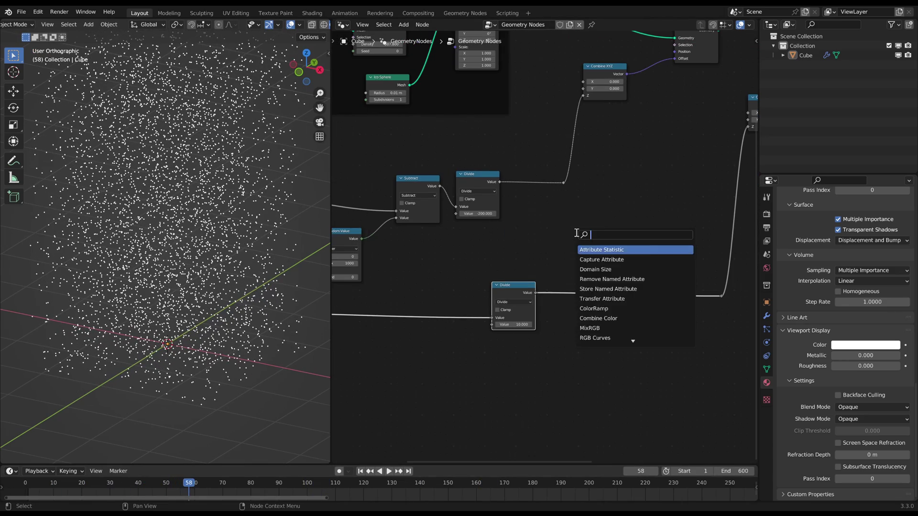
{"action": "type", "text": "and"}
{"action": "key", "text": "Return"}
{"action": "left_click", "coordinate": [493, 339]}
{"action": "middle_click_drag", "start_coordinate": [539, 360], "coordinate": [550, 308]}
{"action": "scroll", "coordinate": [550, 308], "scroll_direction": "up", "scroll_amount": 4}
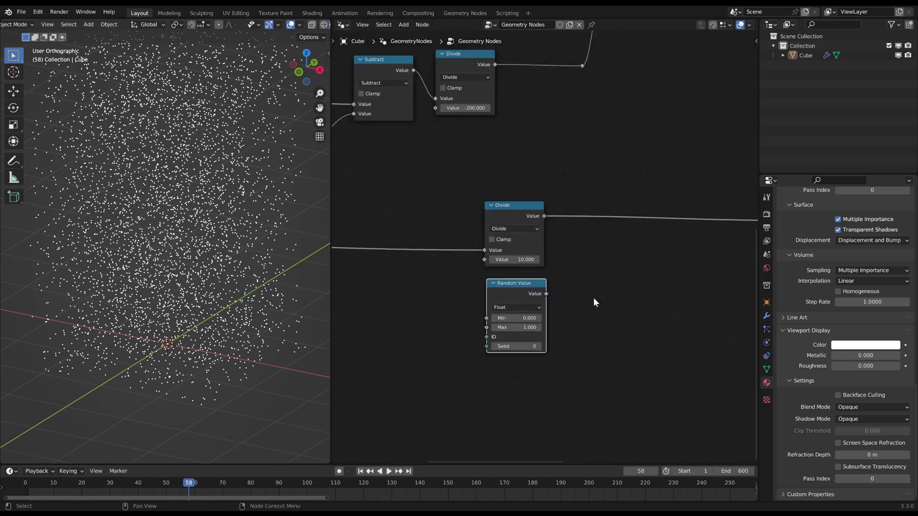
- Insert a Math node set to Multiply on the link after the rotation's Divide node
{"action": "middle_click_drag", "start_coordinate": [673, 272], "coordinate": [543, 291]}
{"action": "key", "text": "shift+a"}
{"action": "left_click", "coordinate": [543, 291]}
{"action": "type", "text": "math"}
{"action": "key", "text": "Return"}
{"action": "left_click", "coordinate": [481, 231]}
{"action": "left_click", "coordinate": [502, 255]}
- Feed the float Random Value, with minimum 0.5 and maximum 1.5, into Multiply's second value and play the animation
{"action": "left_click", "coordinate": [497, 300]}
{"action": "left_click_drag", "start_coordinate": [415, 312], "coordinate": [473, 286]}
{"action": "scroll", "coordinate": [567, 310], "scroll_direction": "down", "scroll_amount": 1}
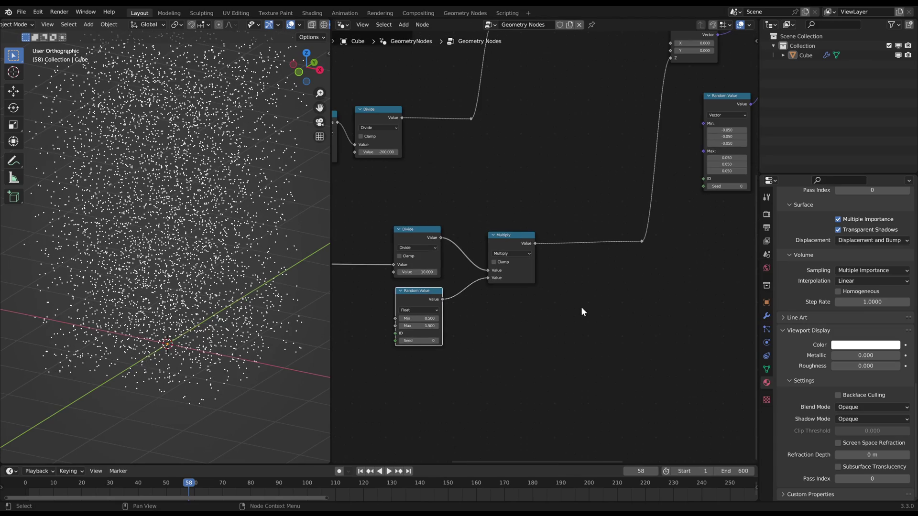
{"action": "key", "text": "space"}
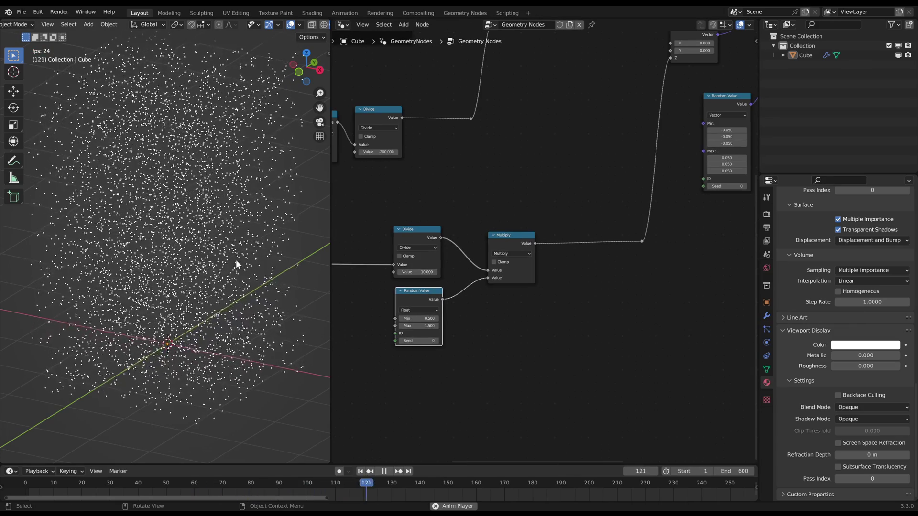
- Stop playback and spread the rotation's Combine XYZ, its reroute point and the vector Random Value node apart to free space
{"action": "key", "text": "space"}
{"action": "scroll", "coordinate": [550, 232], "scroll_direction": "down", "scroll_amount": 1}
{"action": "middle_click_drag", "start_coordinate": [623, 162], "coordinate": [467, 271]}
{"action": "middle_click_drag", "start_coordinate": [614, 248], "coordinate": [597, 262]}
{"action": "scroll", "coordinate": [597, 262], "scroll_direction": "up", "scroll_amount": 3}
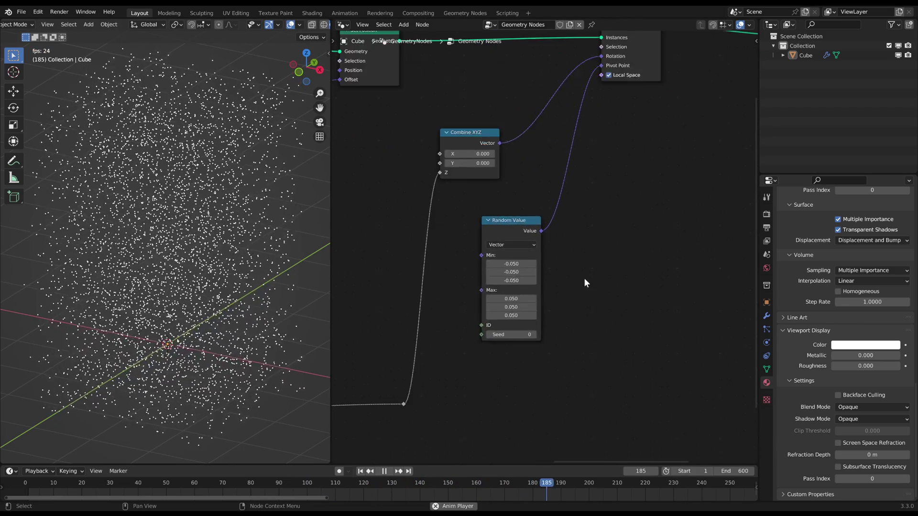
{"action": "scroll", "coordinate": [561, 310], "scroll_direction": "down", "scroll_amount": 1}
{"action": "left_click_drag", "start_coordinate": [518, 320], "coordinate": [564, 336]}
{"action": "left_click", "coordinate": [468, 299]}
{"action": "scroll", "coordinate": [442, 234], "scroll_direction": "down", "scroll_amount": 1}
{"action": "middle_click_drag", "start_coordinate": [394, 154], "coordinate": [489, 105]}
{"action": "left_click_drag", "start_coordinate": [539, 119], "coordinate": [457, 128]}
{"action": "left_click_drag", "start_coordinate": [479, 334], "coordinate": [411, 330]}
- Add a Value node set to 0.05 and connect it to the vector Random Value's Max input
{"action": "left_click", "coordinate": [526, 179]}
{"action": "type", "text": "val"}
{"action": "key", "text": "Return"}
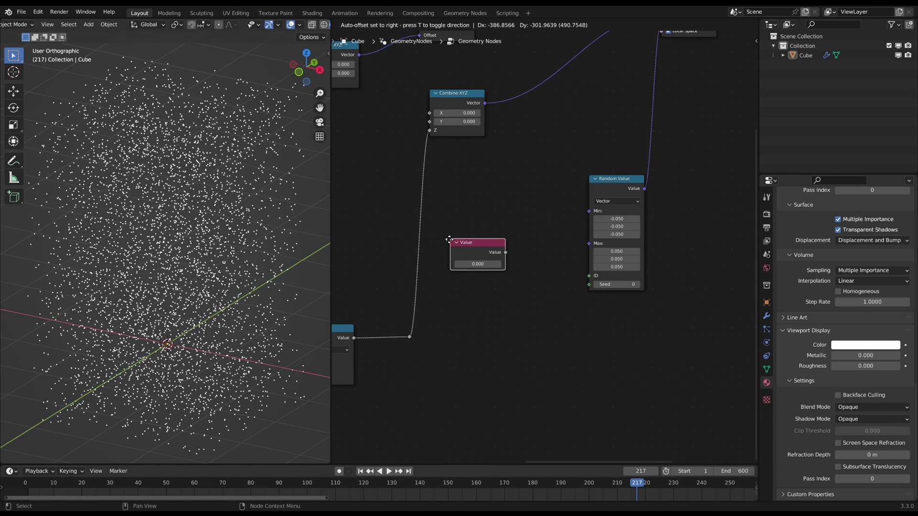
{"action": "left_click", "coordinate": [423, 250]}
{"action": "key", "text": "a"}
{"action": "scroll", "coordinate": [481, 229], "scroll_direction": "up", "scroll_amount": 1}
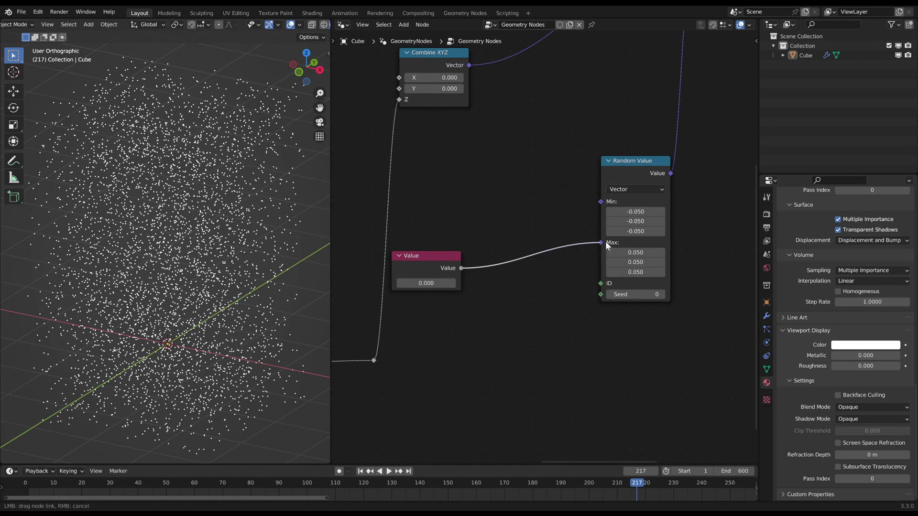
{"action": "left_click_drag", "start_coordinate": [605, 243], "coordinate": [601, 242]}
{"action": "left_click", "coordinate": [440, 282]}
{"action": "type", "text": ".05"}
{"action": "key", "text": "Return"}
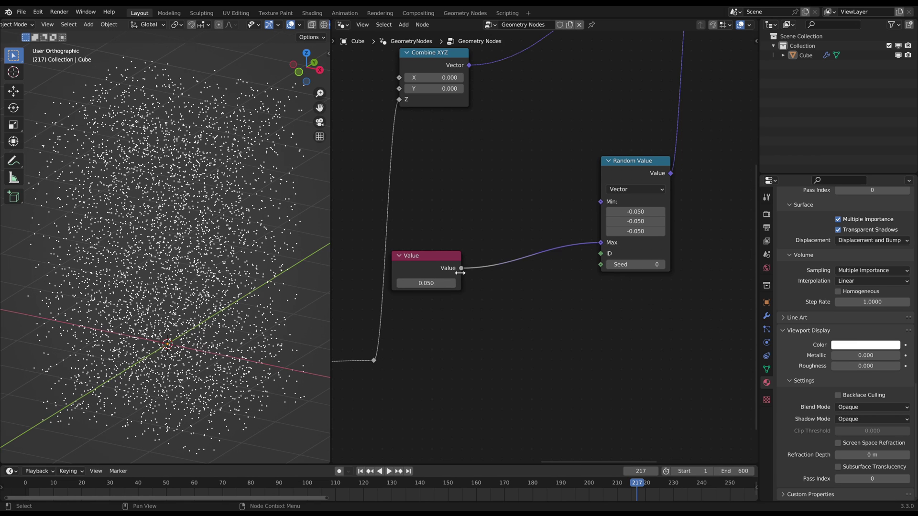
- Connect the Value node to Random Value's Min through a Math node set to Multiply by -1
{"action": "left_click_drag", "start_coordinate": [581, 209], "coordinate": [601, 202]}
{"action": "key", "text": "shift+a"}
{"action": "type", "text": "add"}
{"action": "key", "text": "Return"}
{"action": "left_click", "coordinate": [461, 171]}
{"action": "left_click", "coordinate": [522, 203]}
{"action": "key", "text": "m"}
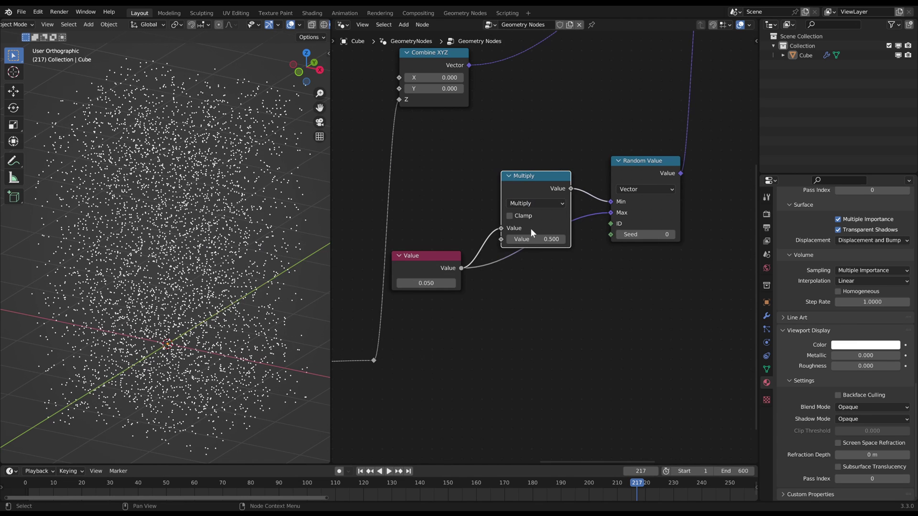
{"action": "left_click", "coordinate": [537, 240]}
{"action": "key", "text": "Return"}
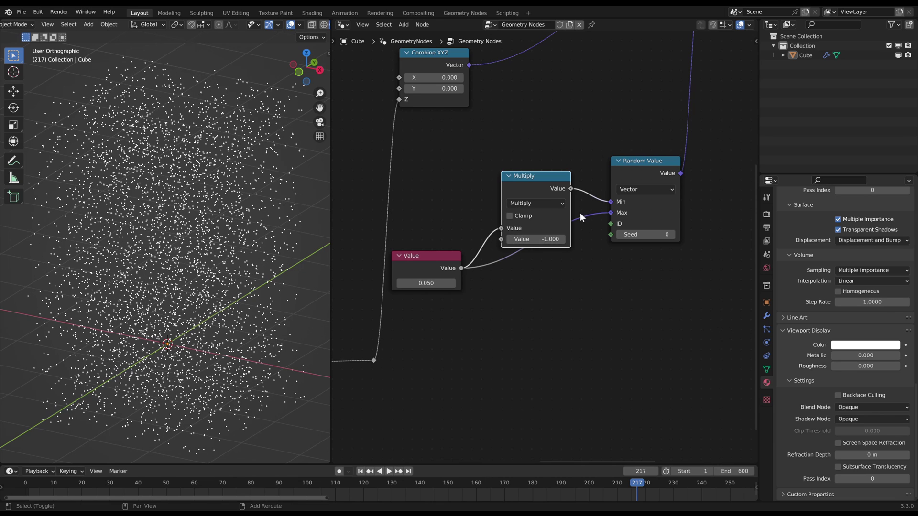
- Add a reroute point on the link into Random Value's Max and place it below the Multiply node
{"action": "right_click_drag", "start_coordinate": [581, 206], "coordinate": [584, 225], "text": "shift"}
{"action": "key", "text": "g"}
{"action": "left_click", "coordinate": [597, 289]}
{"action": "left_click", "coordinate": [571, 287]}
- Try different amounts in the Value node while the animation plays to compare the swirl of the snowflakes
{"action": "key", "text": "space"}
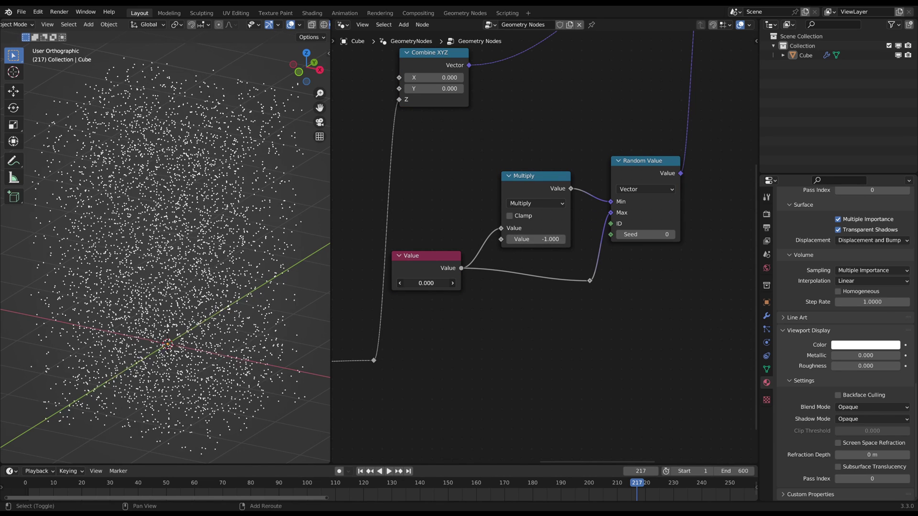
{"action": "mouse_move", "coordinate": [426, 283]}
{"action": "left_mouse_down"}
{"action": "mouse_move", "coordinate": [463, 283]}
{"action": "mouse_move", "coordinate": [404, 283]}
{"action": "mouse_move", "coordinate": [446, 283]}
{"action": "mouse_move", "coordinate": [431, 283]}
{"action": "left_mouse_up"}
{"action": "scroll", "coordinate": [202, 254], "scroll_direction": "down", "scroll_amount": 3}
{"action": "scroll", "coordinate": [204, 253], "scroll_direction": "up", "scroll_amount": 2}
{"action": "scroll", "coordinate": [185, 302], "scroll_direction": "up", "scroll_amount": 3}
{"action": "middle_click_drag", "start_coordinate": [185, 302], "coordinate": [225, 205], "text": "shift"}
{"action": "key", "text": "space"}
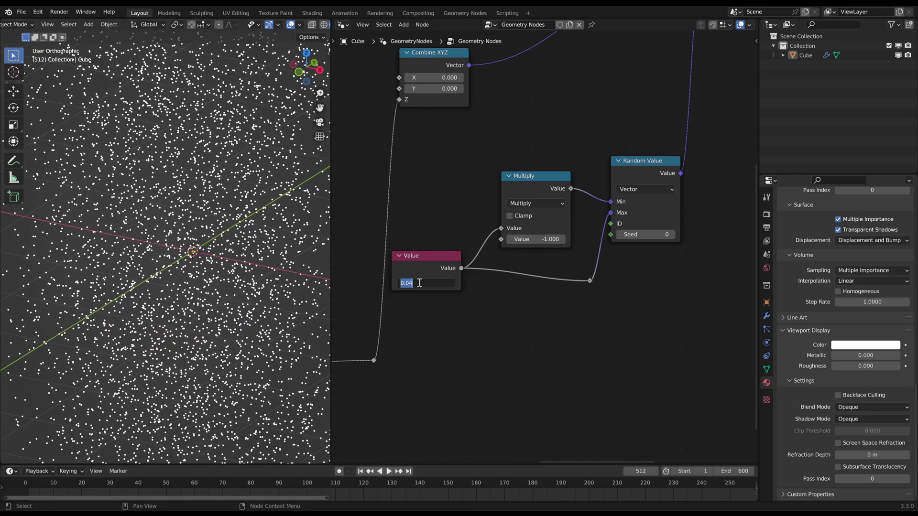
- Set the Value node to 0.05 and play the animation briefly
{"action": "left_click", "coordinate": [420, 283]}
{"action": "type", "text": ".05"}
{"action": "key", "text": "Return"}
{"action": "key", "text": "space"}
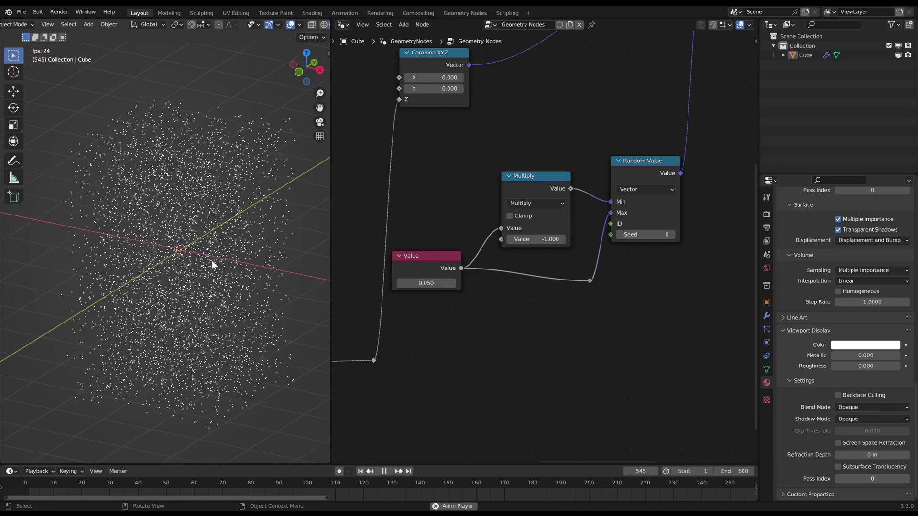
{"action": "key", "text": "space"}
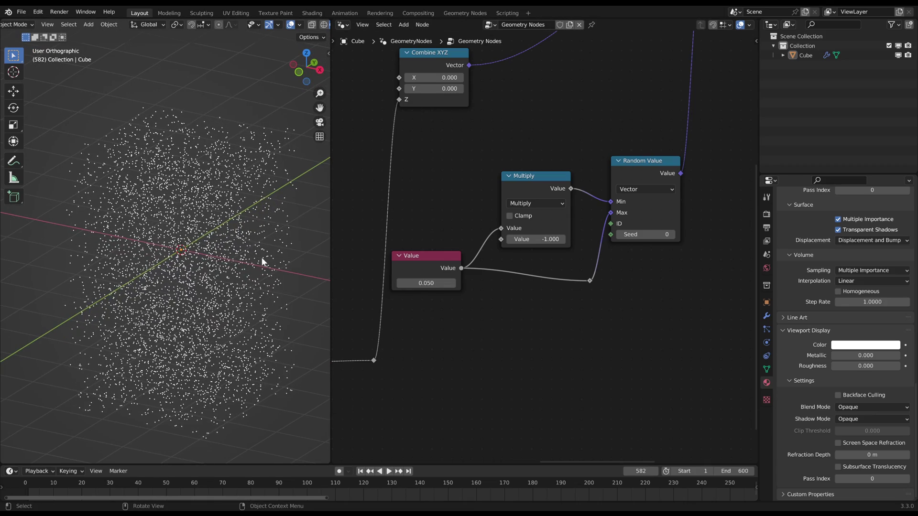
- Move the Set Material and Group Output nodes away from Rotate Instances to make room between them
{"action": "scroll", "coordinate": [549, 200], "scroll_direction": "down", "scroll_amount": 6}
{"action": "middle_click_drag", "start_coordinate": [681, 119], "coordinate": [464, 259]}
{"action": "scroll", "coordinate": [638, 299], "scroll_direction": "down", "scroll_amount": 1}
{"action": "key", "text": "g"}
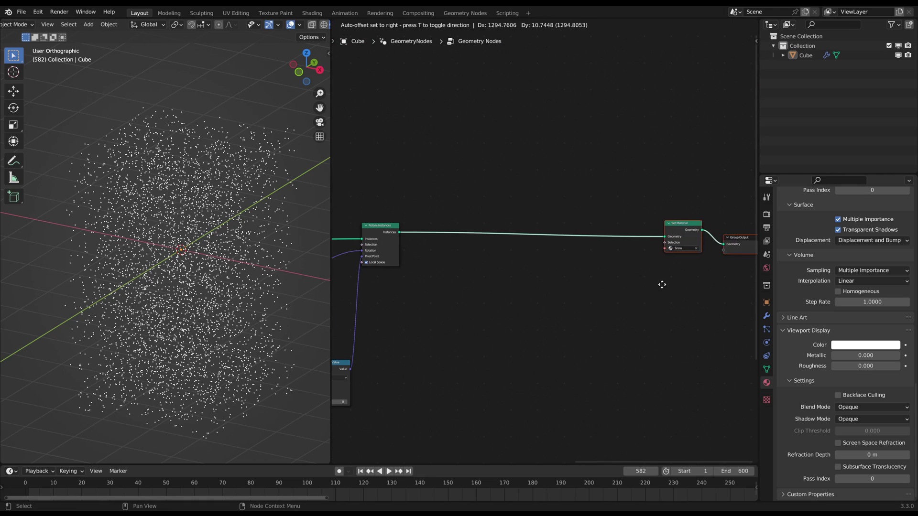
{"action": "left_click", "coordinate": [672, 284]}
- Go to frame 208 in front view and add a sphere-shaped empty at the origin
{"action": "middle_click_drag", "start_coordinate": [606, 318], "coordinate": [585, 271]}
{"action": "key", "text": "KP_1"}
{"action": "scroll", "coordinate": [161, 247], "scroll_direction": "up", "scroll_amount": 3}
{"action": "middle_click_drag", "start_coordinate": [148, 316], "coordinate": [206, 289], "text": "shift"}
{"action": "left_click_drag", "start_coordinate": [119, 482], "coordinate": [201, 467]}
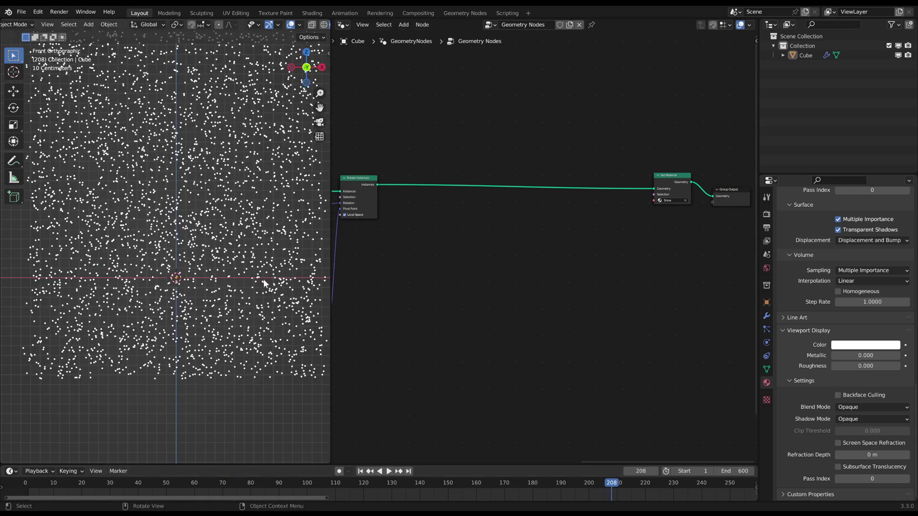
{"action": "key", "text": "shift+a"}
{"action": "mouse_move", "coordinate": [138, 339]}
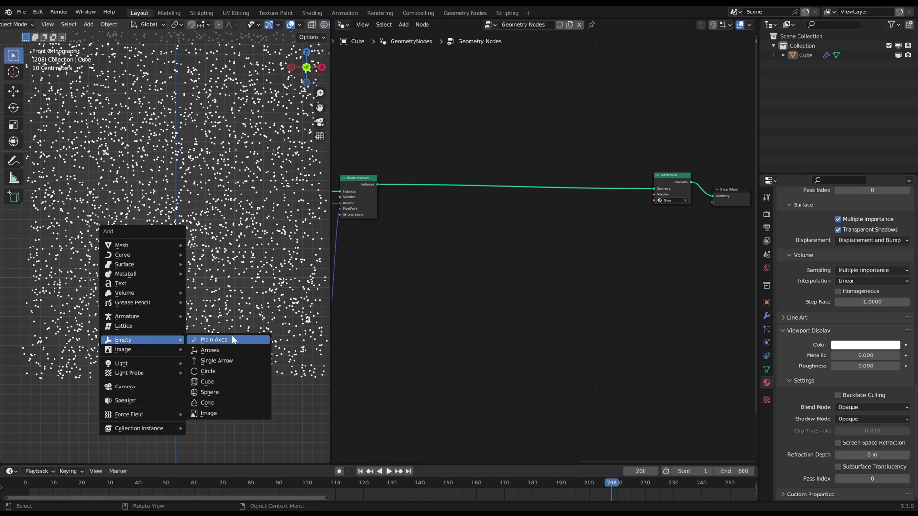
{"action": "left_click", "coordinate": [221, 372]}
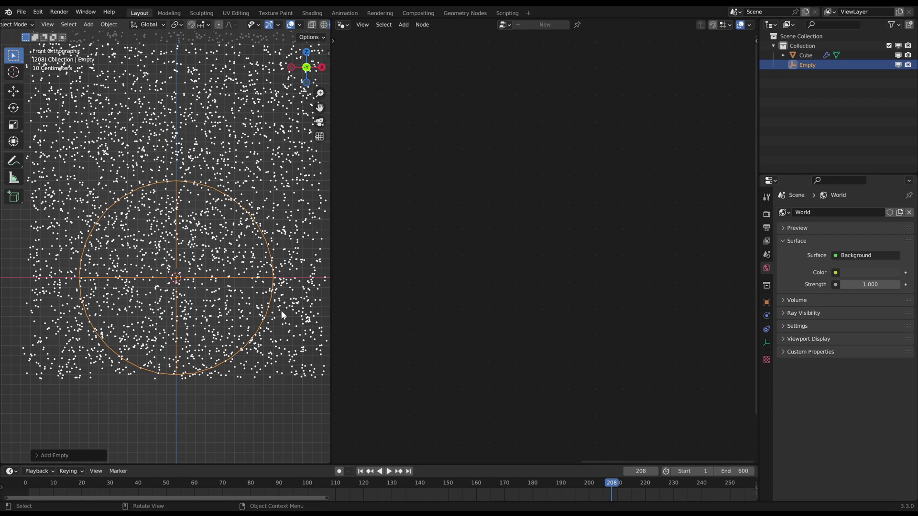
- Reselect the snow object and bring the empty into its node tree as an Object Info node below the main link
{"action": "left_click", "coordinate": [281, 181]}
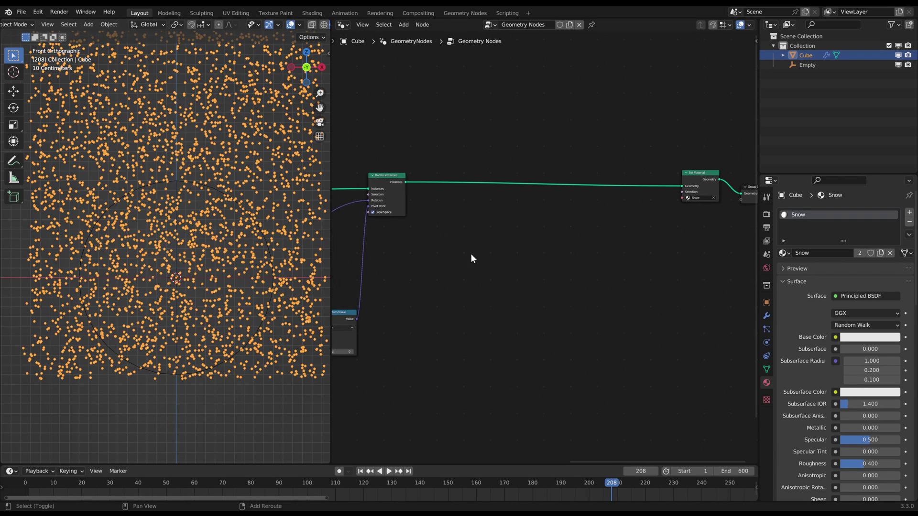
{"action": "left_click_drag", "start_coordinate": [812, 64], "coordinate": [458, 179]}
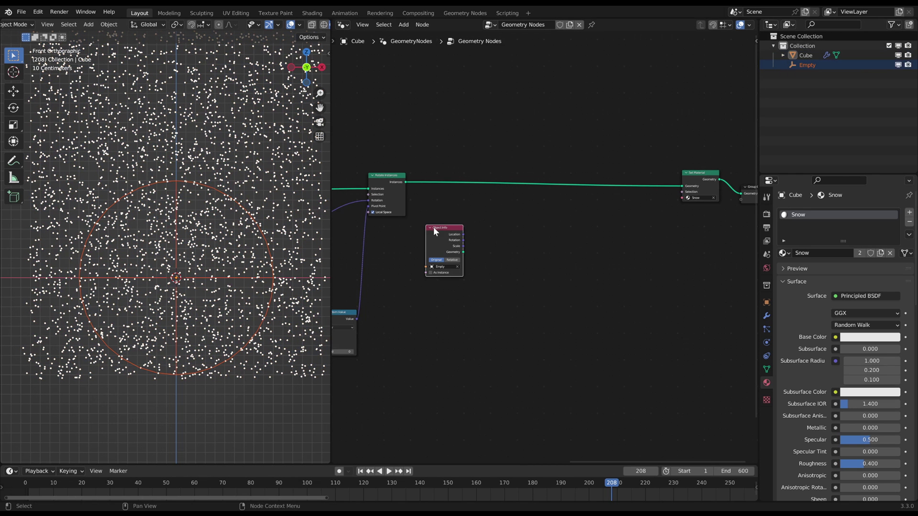
{"action": "middle_click_drag", "start_coordinate": [520, 238], "coordinate": [478, 238]}
{"action": "key", "text": "g"}
{"action": "left_click", "coordinate": [484, 248]}
- Insert a Scale Instances node between Rotate Instances and Set Material
{"action": "key", "text": "a"}
{"action": "left_click", "coordinate": [525, 218]}
{"action": "type", "text": "scale in"}
{"action": "key", "text": "Return"}
{"action": "left_click", "coordinate": [517, 168]}
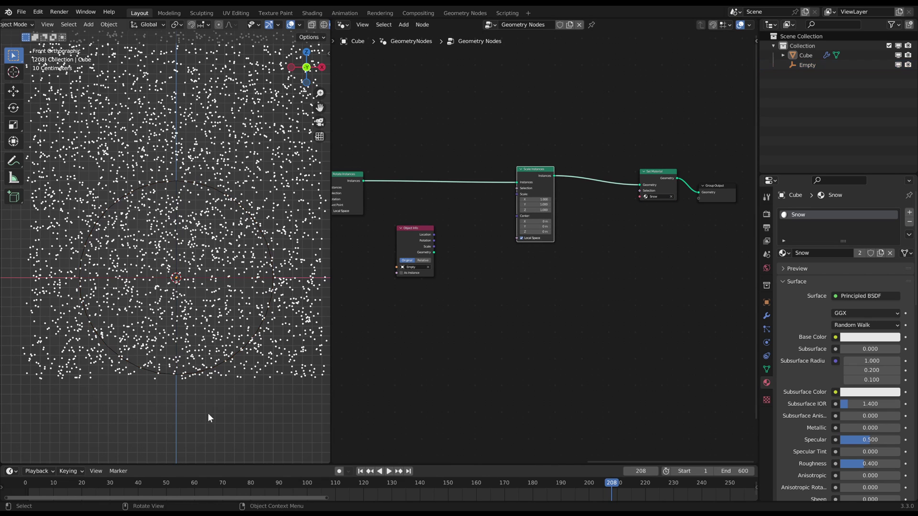
- Shift the Object Info node aside and add a Vector Math node between it and Scale Instances
{"action": "left_click_drag", "start_coordinate": [478, 290], "coordinate": [428, 261]}
{"action": "key", "text": "g"}
{"action": "left_click", "coordinate": [414, 256]}
{"action": "mouse_move", "coordinate": [462, 297]}
{"action": "middle_mouse_down"}
{"action": "mouse_move", "coordinate": [487, 285]}
{"action": "mouse_move", "coordinate": [475, 287]}
{"action": "middle_mouse_up"}
{"action": "scroll", "coordinate": [473, 273], "scroll_direction": "up", "scroll_amount": 2}
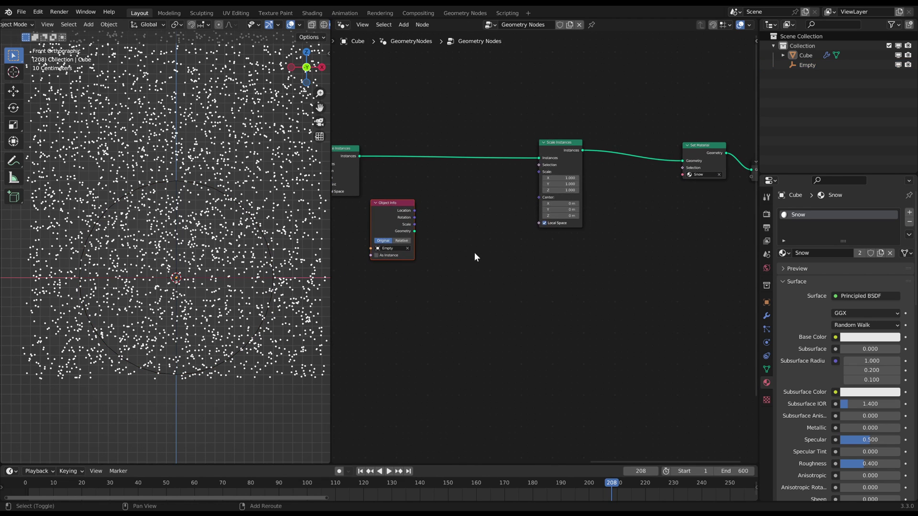
{"action": "key", "text": "shift+a"}
{"action": "left_click", "coordinate": [474, 253]}
{"action": "type", "text": "vec m"}
{"action": "key", "text": "Return"}
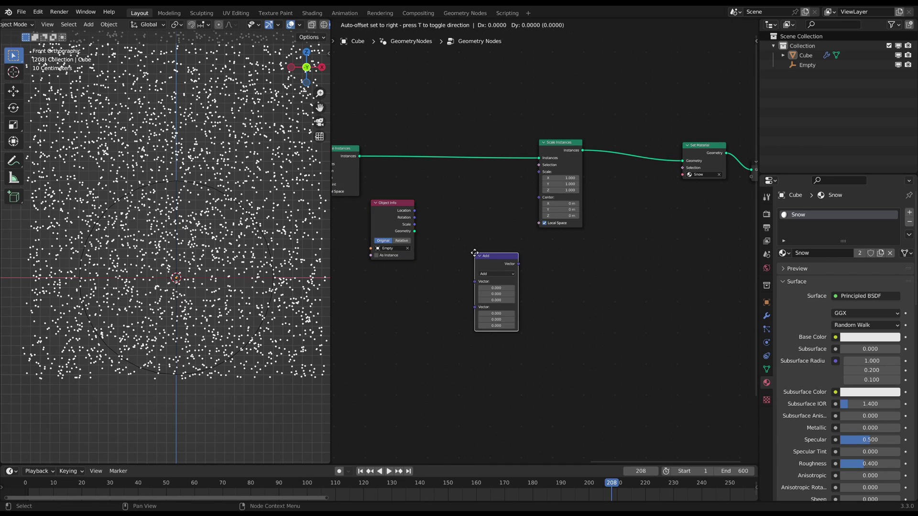
{"action": "left_click", "coordinate": [460, 204]}
- Feed the empty's Location and a new Position node into the Vector Math node and set it to Distance
{"action": "key", "text": "shift+a"}
{"action": "type", "text": "pos"}
{"action": "key", "text": "Return"}
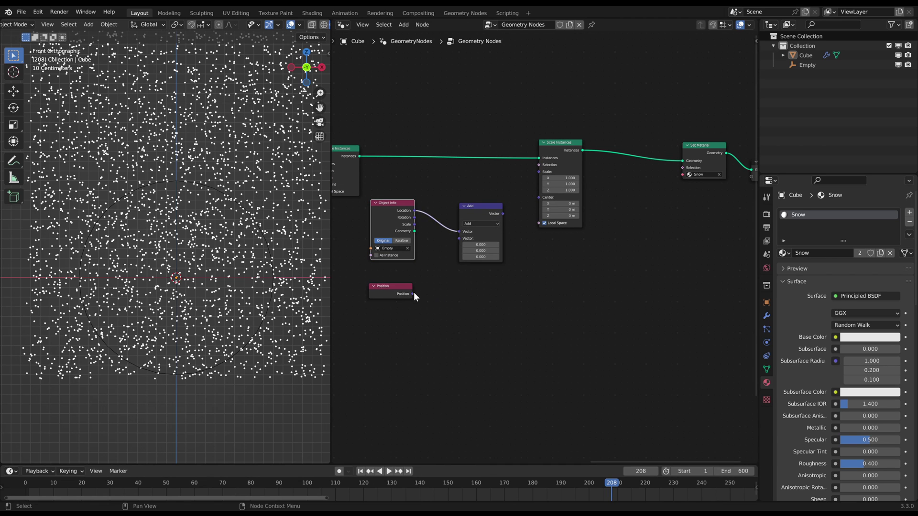
{"action": "left_click_drag", "start_coordinate": [459, 241], "coordinate": [459, 239]}
{"action": "left_click", "coordinate": [475, 224]}
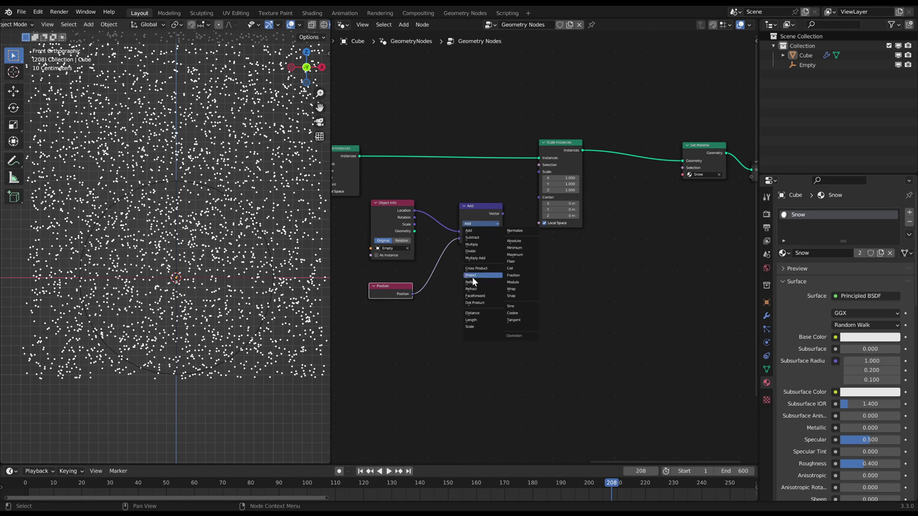
{"action": "left_click", "coordinate": [476, 313]}
- Connect the Distance value to Scale Instances' Scale and test the effect by temporarily moving the empty
{"action": "middle_click_drag", "start_coordinate": [597, 283], "coordinate": [502, 335]}
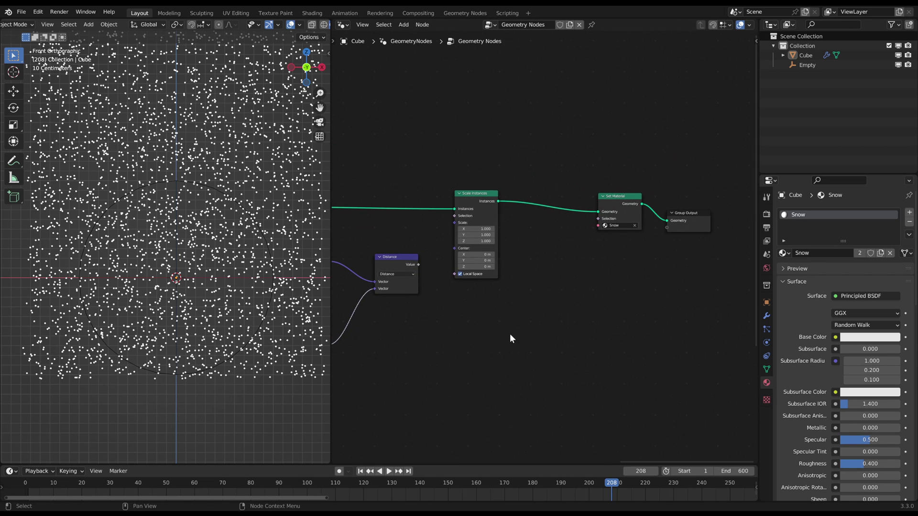
{"action": "left_click_drag", "start_coordinate": [449, 244], "coordinate": [454, 223]}
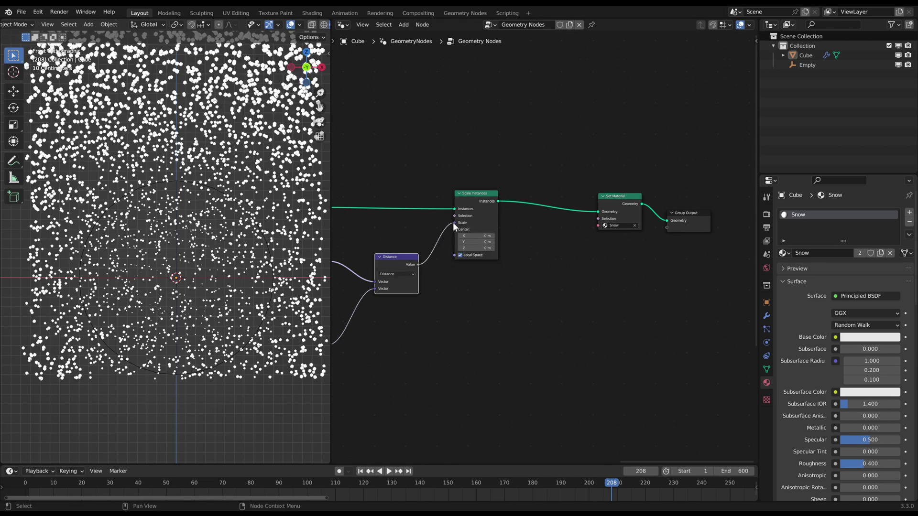
{"action": "left_click", "coordinate": [237, 252]}
{"action": "scroll", "coordinate": [237, 252], "scroll_direction": "down", "scroll_amount": 2}
{"action": "key", "text": "g"}
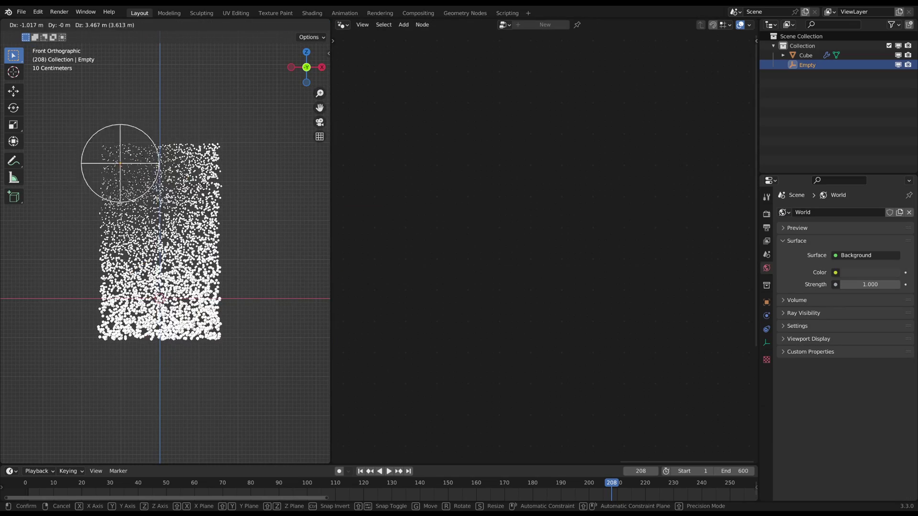
{"action": "right_click", "coordinate": [253, 289]}
- Reselect the snow object and insert a ColorRamp node between Distance and Scale Instances
{"action": "left_click", "coordinate": [220, 231]}
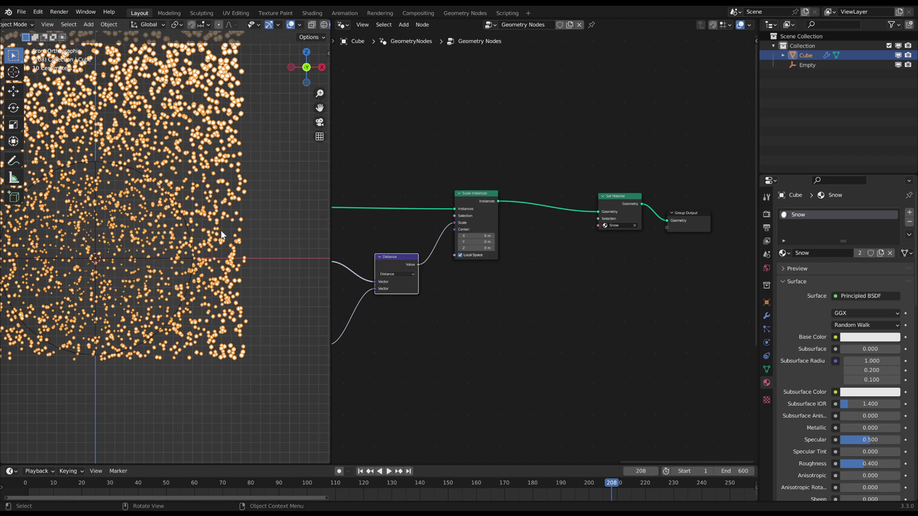
{"action": "key", "text": "shift+a"}
{"action": "left_click", "coordinate": [539, 291]}
{"action": "type", "text": "col"}
{"action": "key", "text": "Return"}
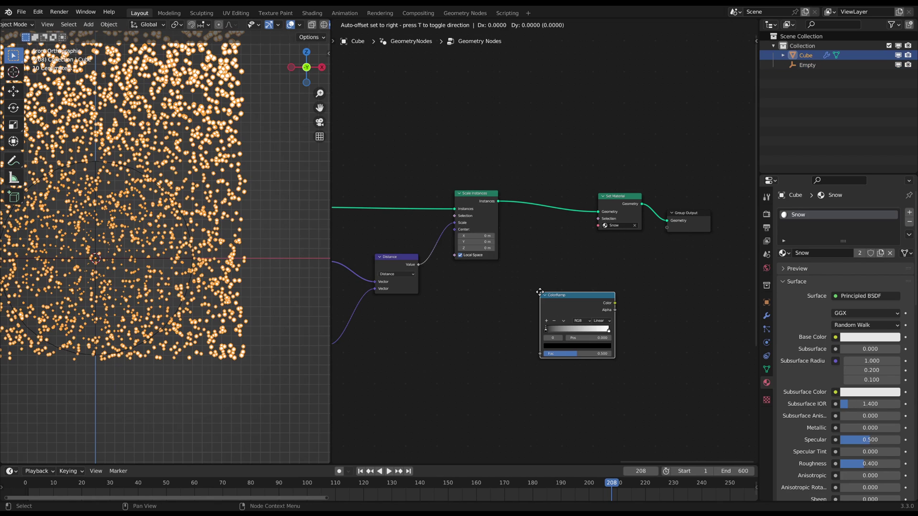
{"action": "left_click", "coordinate": [427, 239]}
{"action": "scroll", "coordinate": [430, 237], "scroll_direction": "up", "scroll_amount": 3}
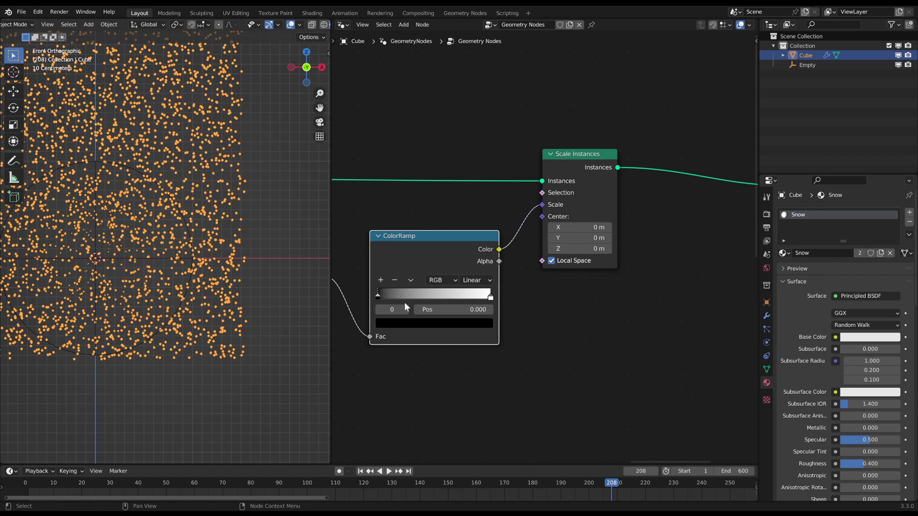
- Reverse the ColorRamp so its first stop is white and its last stop black, and inspect the snow around the empty
{"action": "left_click_drag", "start_coordinate": [491, 297], "coordinate": [394, 302]}
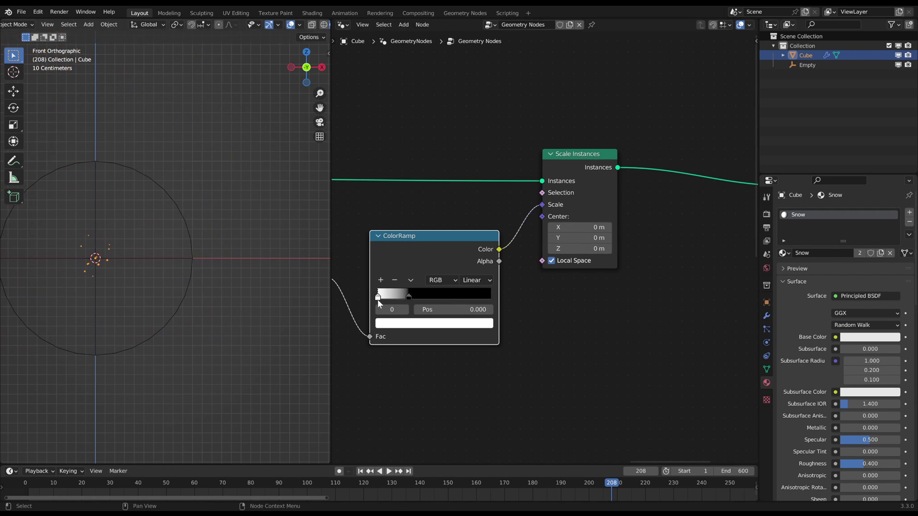
{"action": "middle_click_drag", "start_coordinate": [115, 211], "coordinate": [214, 217], "text": "shift"}
{"action": "scroll", "coordinate": [214, 245], "scroll_direction": "up", "scroll_amount": 2}
{"action": "middle_click_drag", "start_coordinate": [248, 270], "coordinate": [194, 266], "text": "shift"}
{"action": "scroll", "coordinate": [194, 266], "scroll_direction": "up", "scroll_amount": 2}
{"action": "left_click", "coordinate": [210, 277]}
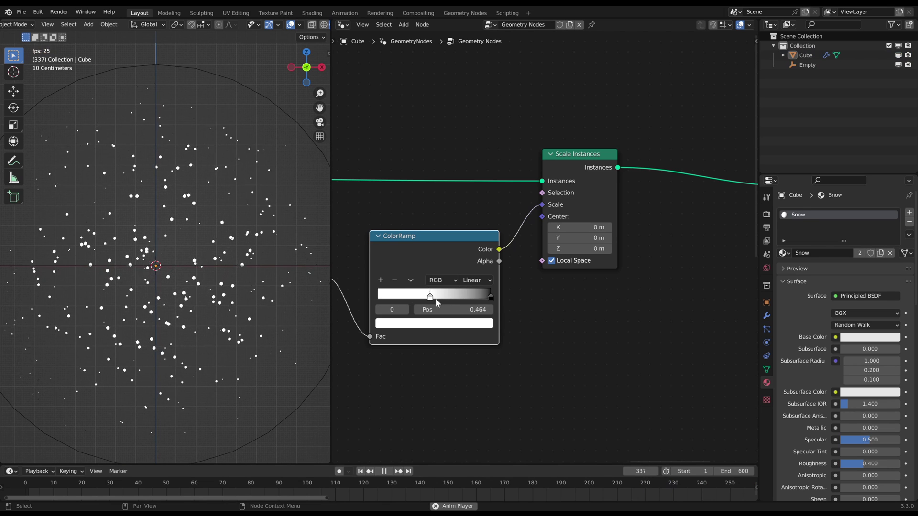
- Move the ColorRamp's white stop to 0.964 and check the snowflakes at frames 128 and 114
{"action": "left_click_drag", "start_coordinate": [441, 299], "coordinate": [493, 301]}
{"action": "key", "text": "KP_1"}
{"action": "left_click", "coordinate": [381, 483]}
{"action": "key", "text": "space"}
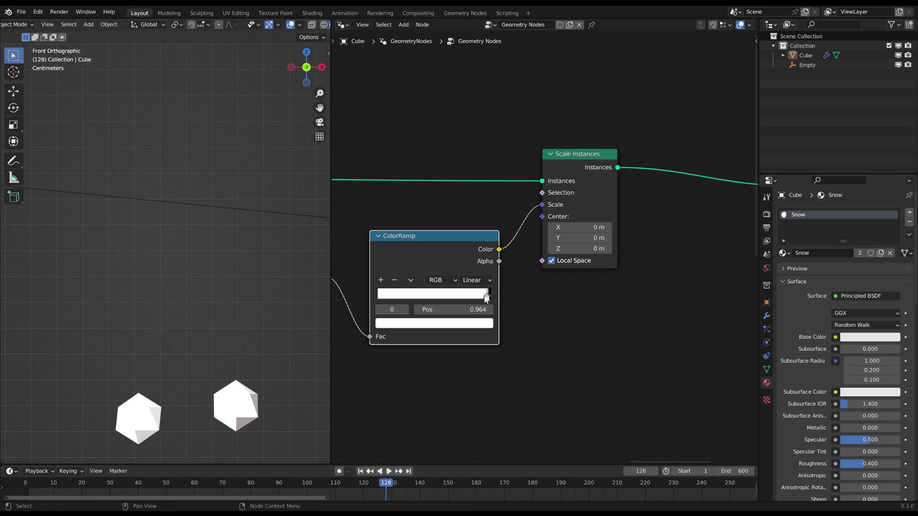
{"action": "left_click_drag", "start_coordinate": [356, 480], "coordinate": [343, 480]}
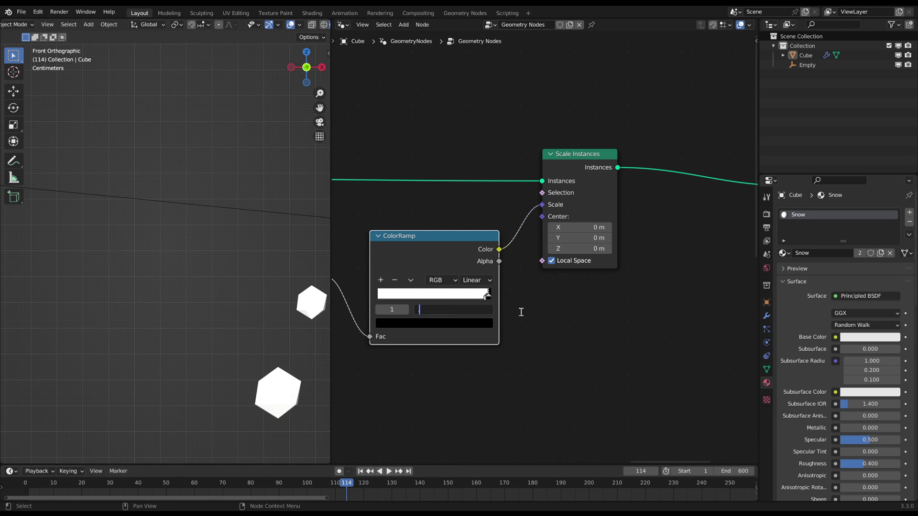
- Set the ColorRamp's black stop position to 0.99 and play the animation with the whole empty in view
{"action": "scroll", "coordinate": [221, 314], "scroll_direction": "down", "scroll_amount": 6}
{"action": "middle_click_drag", "start_coordinate": [219, 311], "coordinate": [245, 223], "text": "shift"}
{"action": "middle_click_drag", "start_coordinate": [246, 223], "coordinate": [237, 271]}
{"action": "key", "text": "space"}
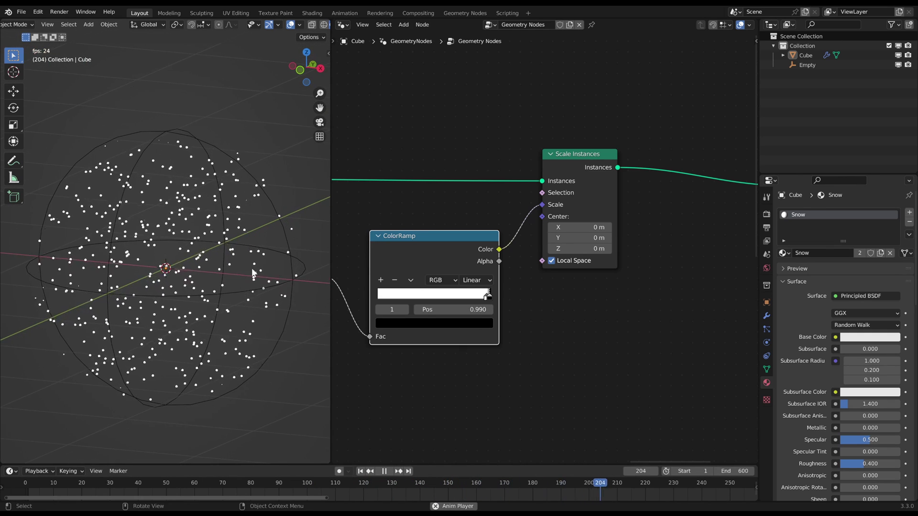
- Set the Ico Sphere's radius to 0.005 m
{"action": "scroll", "coordinate": [526, 253], "scroll_direction": "down", "scroll_amount": 4}
{"action": "scroll", "coordinate": [485, 270], "scroll_direction": "down", "scroll_amount": 5}
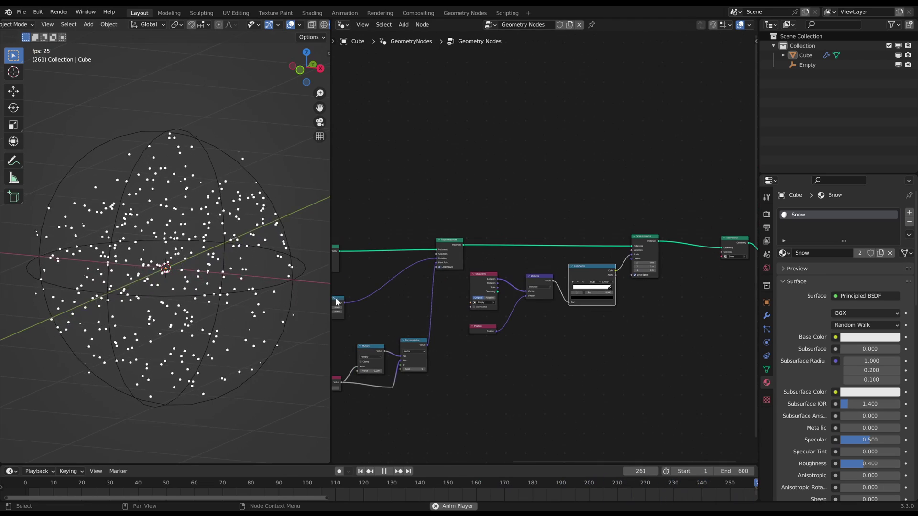
{"action": "middle_click_drag", "start_coordinate": [225, 229], "coordinate": [217, 264]}
{"action": "middle_click_drag", "start_coordinate": [423, 311], "coordinate": [588, 275]}
{"action": "middle_click_drag", "start_coordinate": [359, 268], "coordinate": [576, 266]}
{"action": "scroll", "coordinate": [530, 257], "scroll_direction": "up", "scroll_amount": 10}
{"action": "left_click", "coordinate": [498, 252]}
{"action": "left_click", "coordinate": [489, 257]}
{"action": "type", "text": "0.005"}
{"action": "key", "text": "Return"}
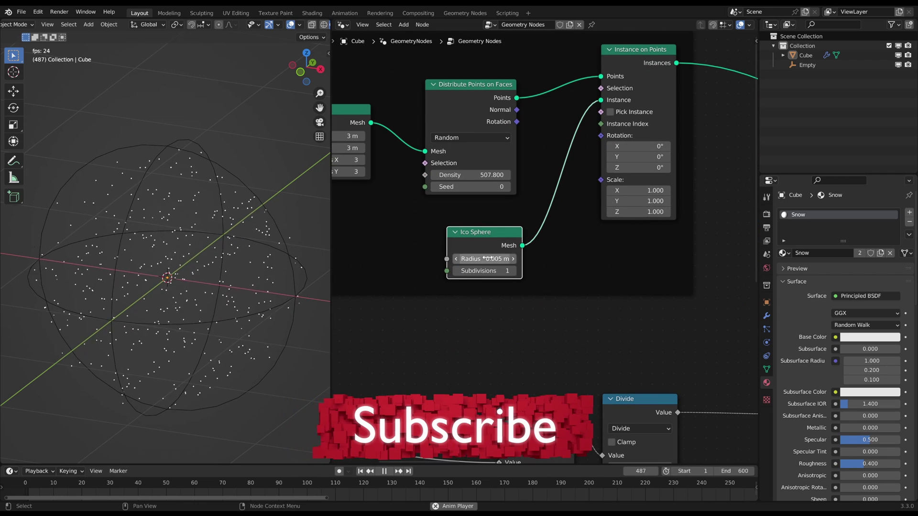
- Set the Distribute Points on Faces density to 1200
{"action": "left_click", "coordinate": [477, 178]}
{"action": "type", "text": "1200"}
{"action": "key", "text": "Return"}
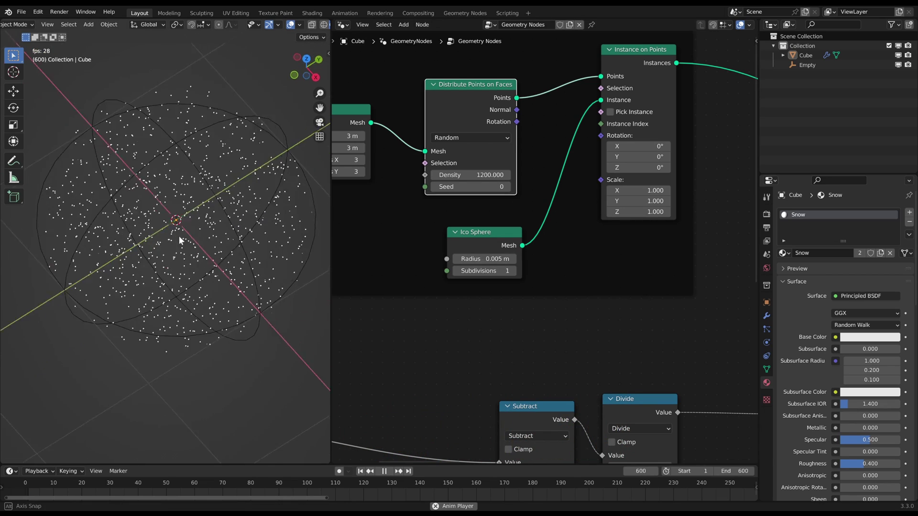